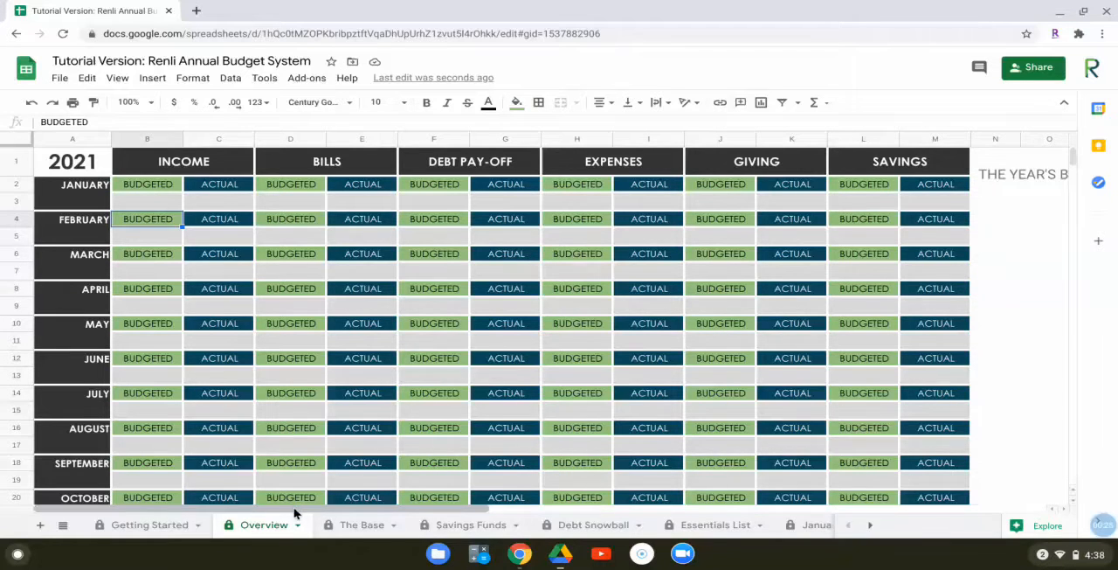
Look through the Overview sheet's category columns, monthly rows down to December and the chart beneath them
left_click_drag(295, 511, 526, 528)
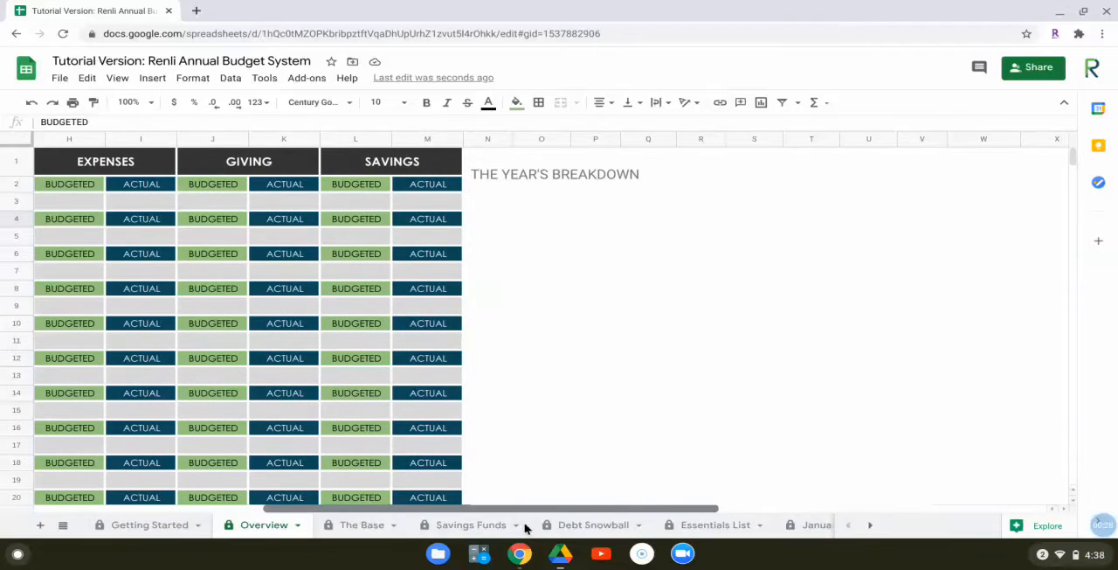
left_click_drag(526, 528, 154, 489)
scroll(191, 452, "down", 3)
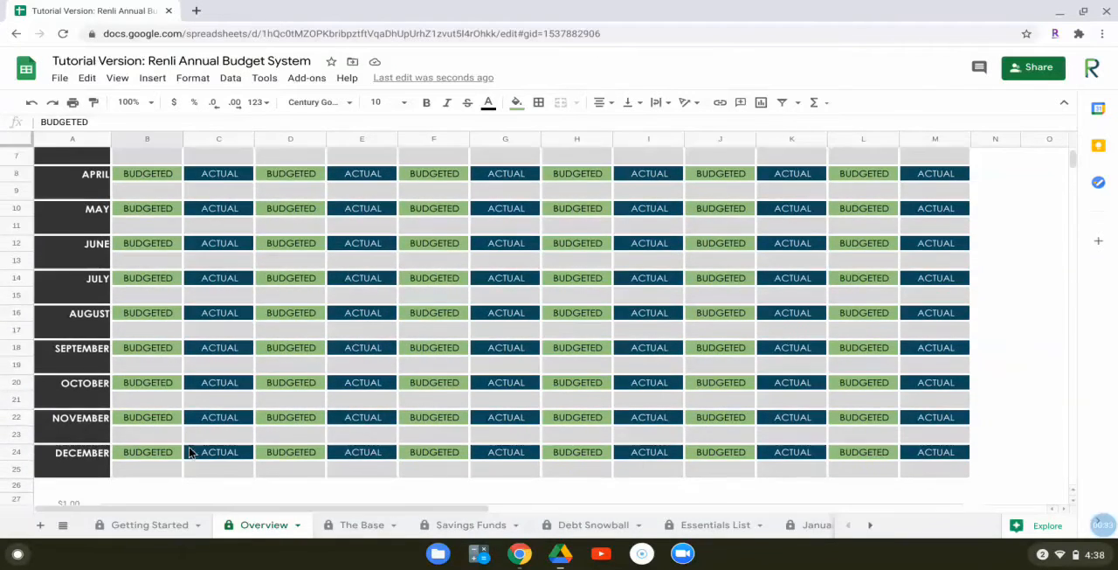
scroll(191, 452, "down", 5)
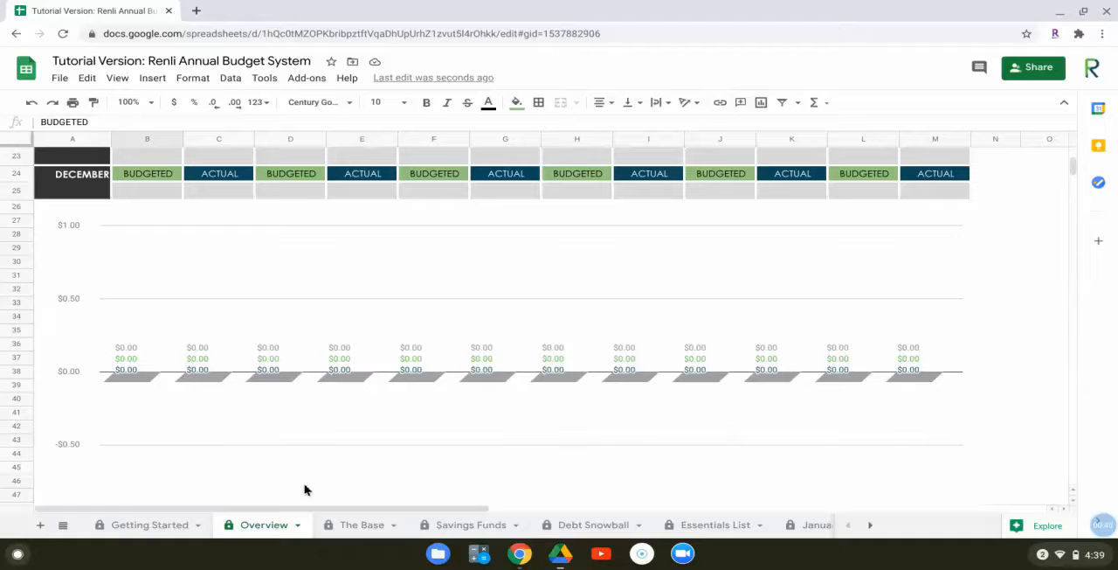
Go to The Base sheet and set today's date to 1/1/2021
left_click(354, 527)
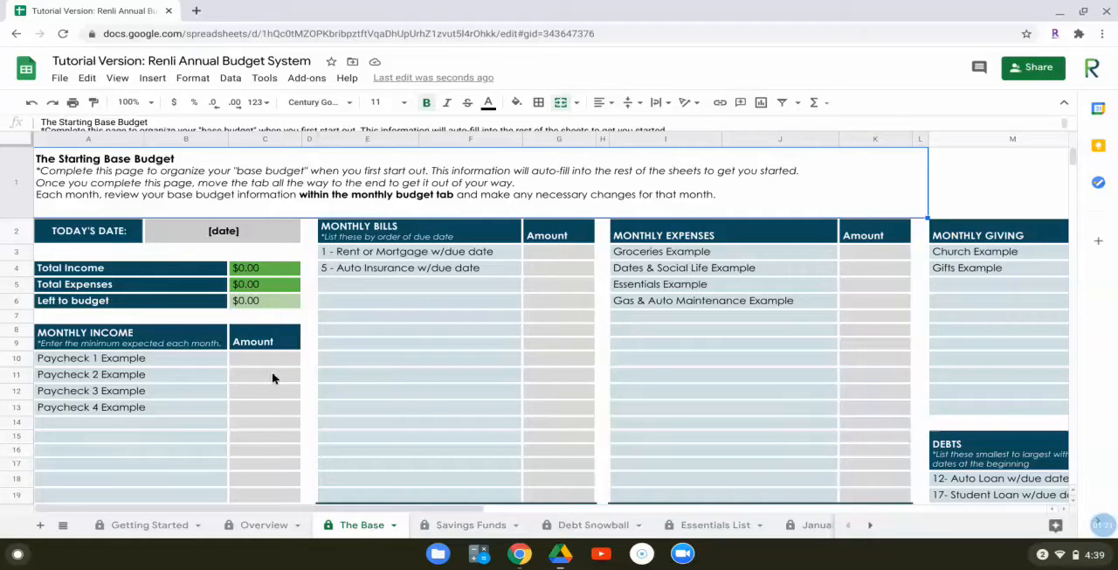
left_click(216, 231)
type("1/1")
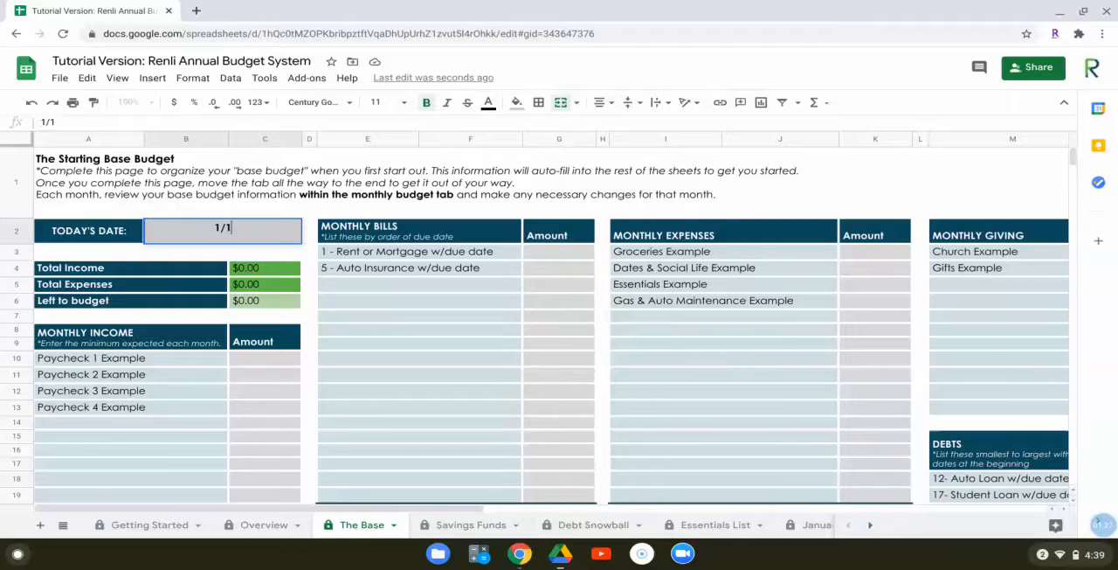
type("/2021")
left_click(270, 394)
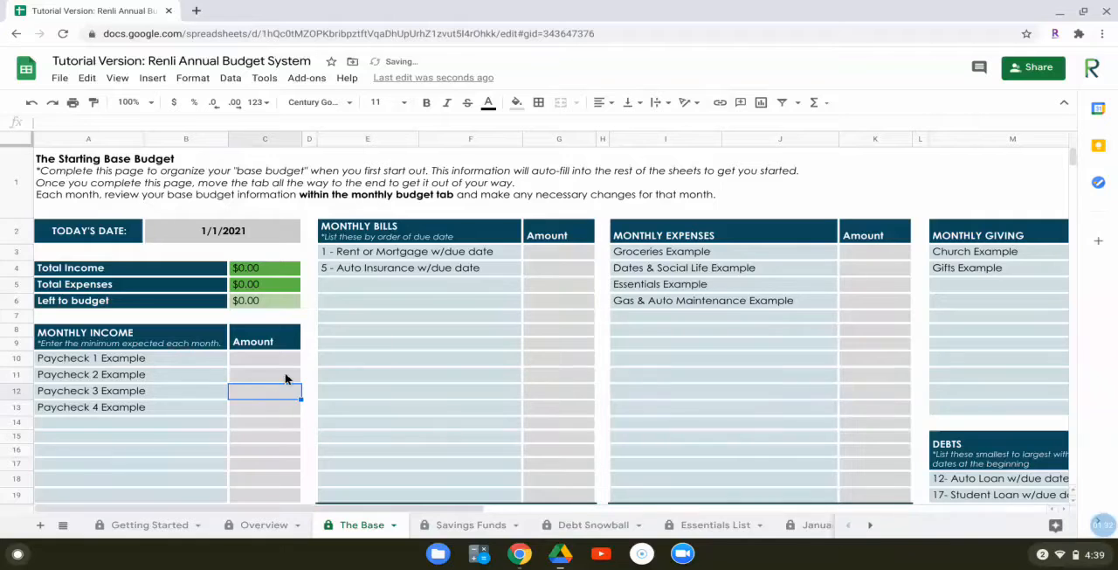
Enter 1000 as the monthly income amount for each of the Paycheck 1 to Paycheck 4 examples
left_click(273, 358)
type("1000")
key("Return")
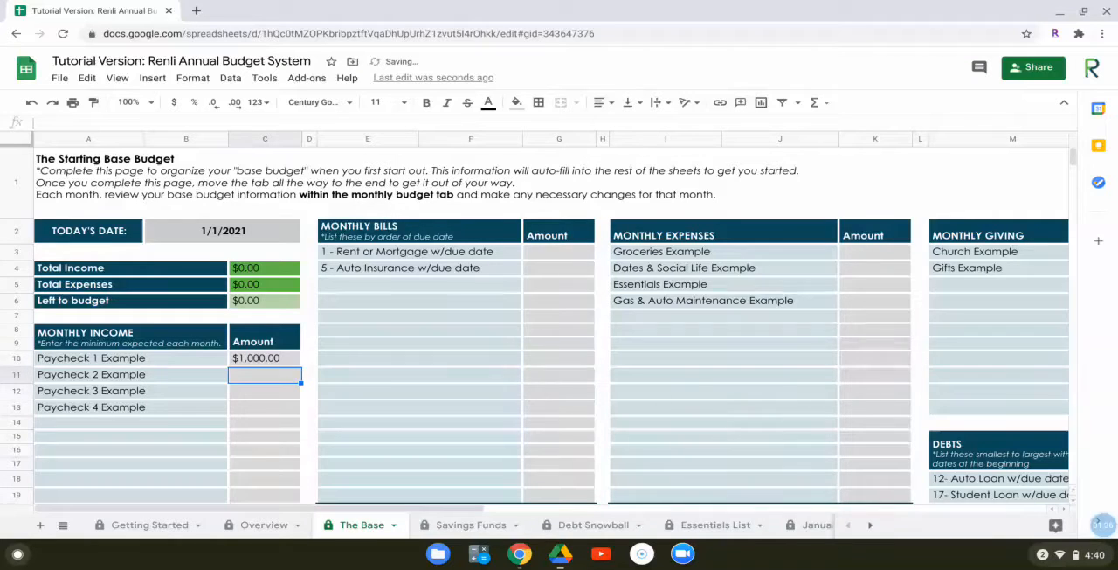
type("1000")
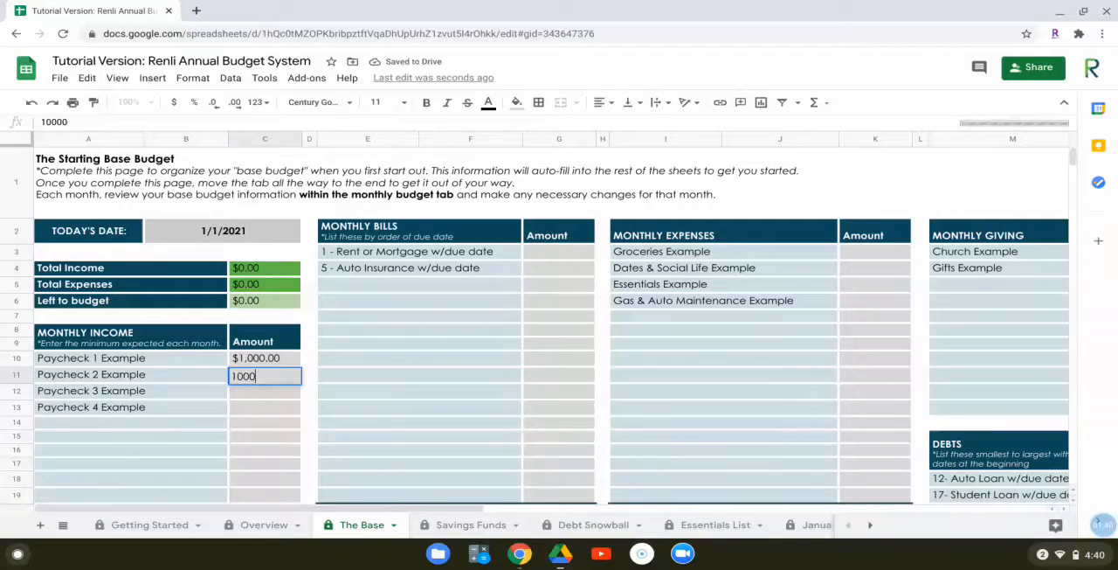
key("Return")
type("1000")
key("Return")
type("1000")
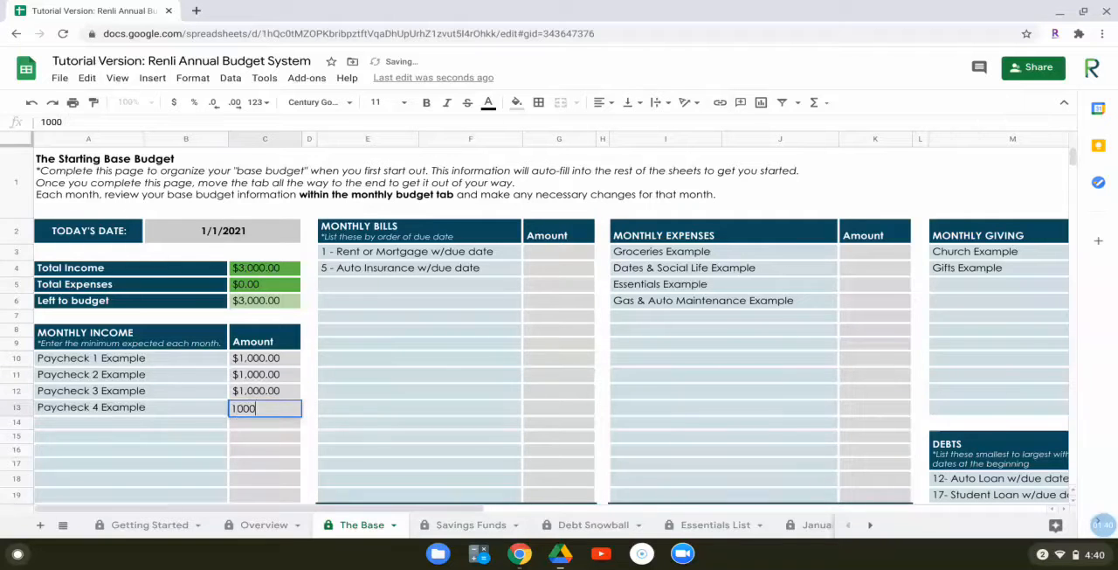
key("Return")
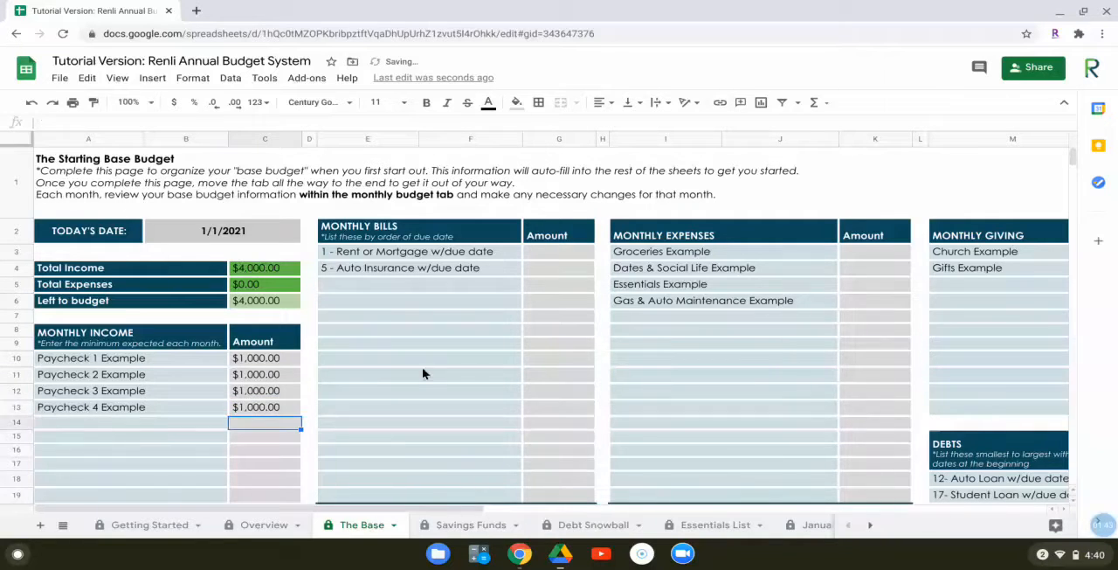
Add "6- Utility" and "9- Cable" to the Monthly Bills list below the auto insurance entry
left_click(512, 437)
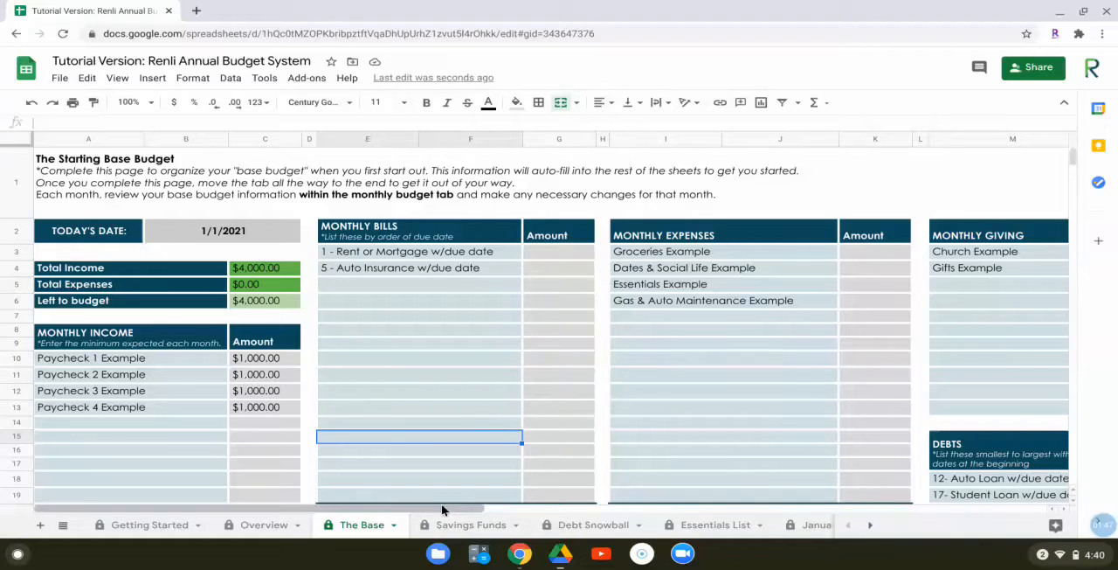
left_click_drag(443, 513, 517, 520)
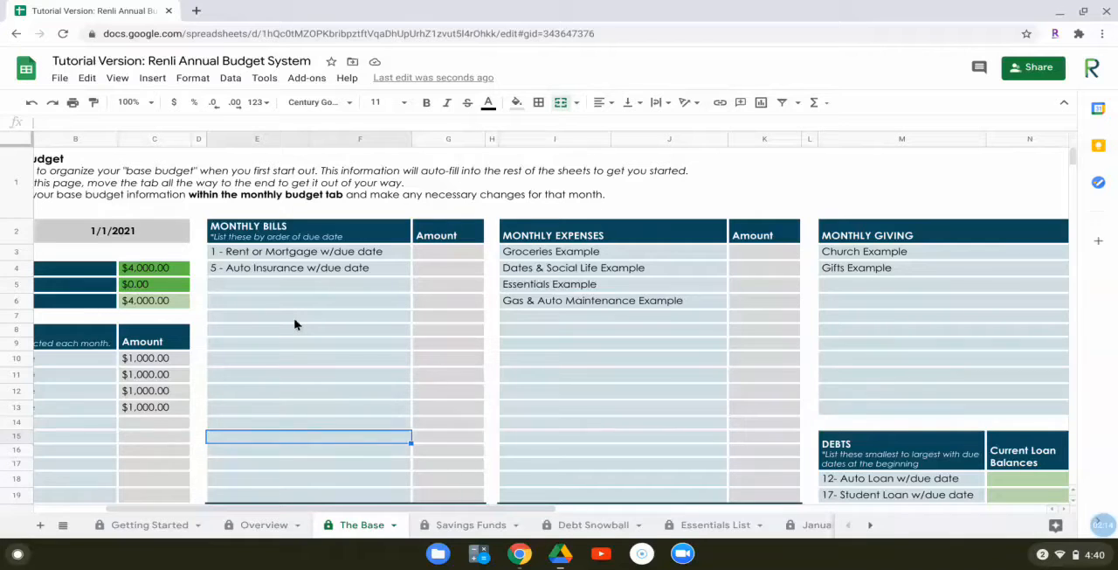
left_click(330, 288)
type("6- Utility")
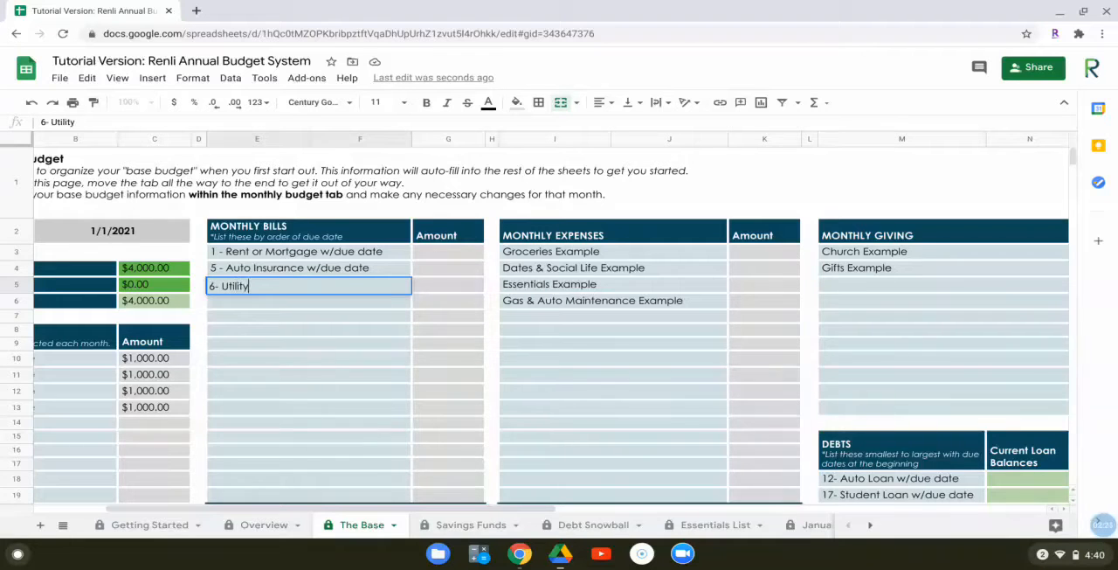
key("Return")
type("9- Cable")
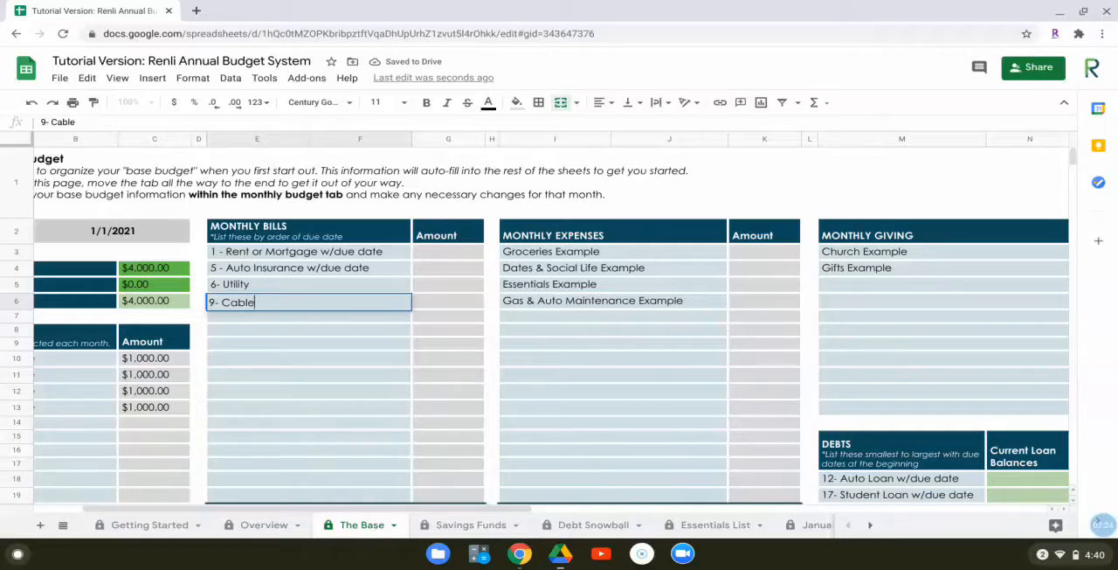
key("Return")
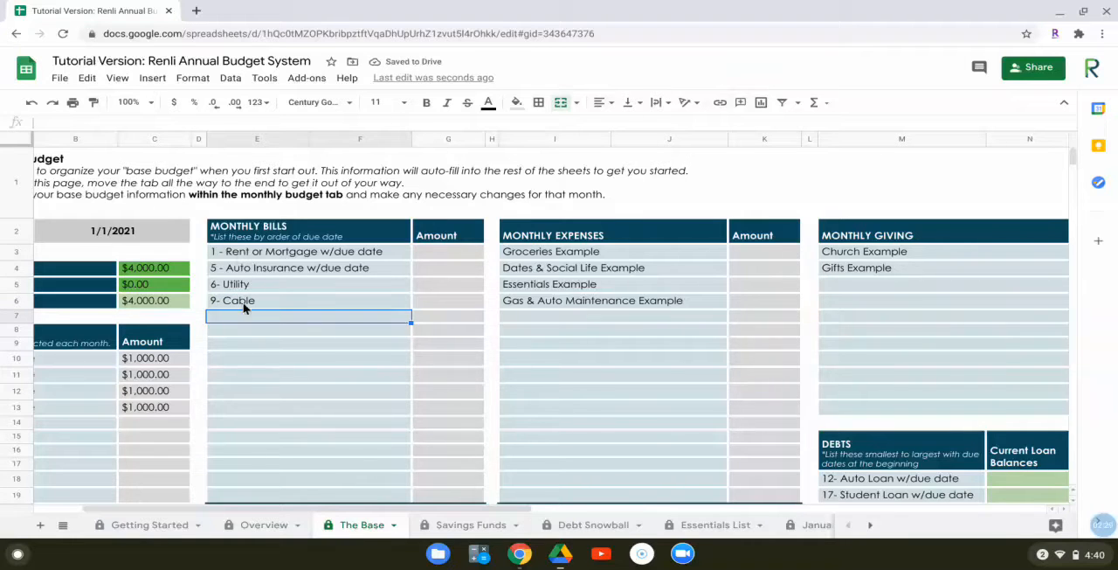
Add "Fun Money - husband" to Monthly Expenses below the gas and auto maintenance entry
left_click(602, 315)
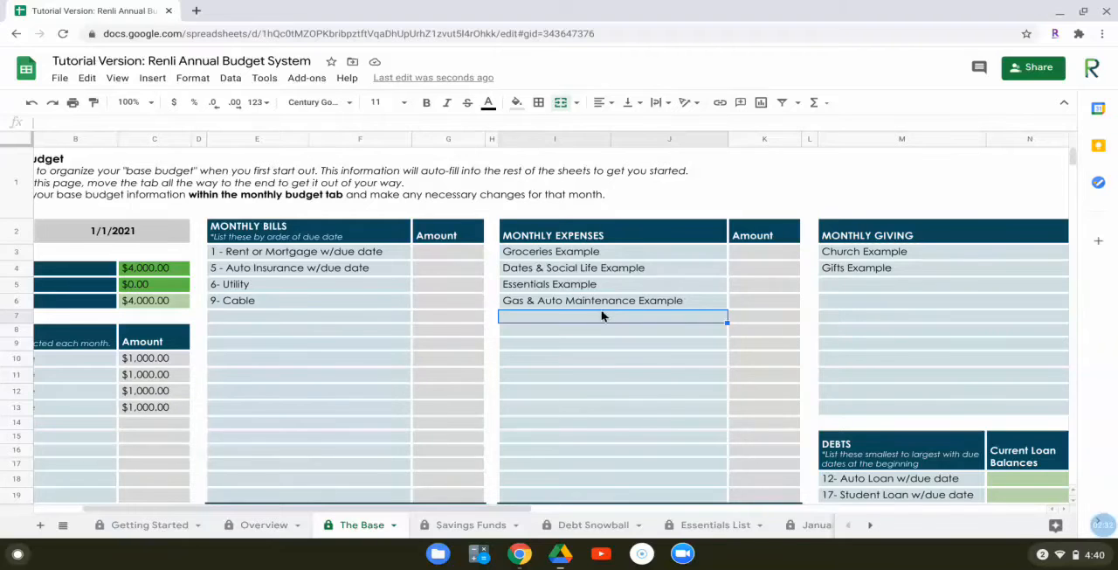
type("Fun Money")
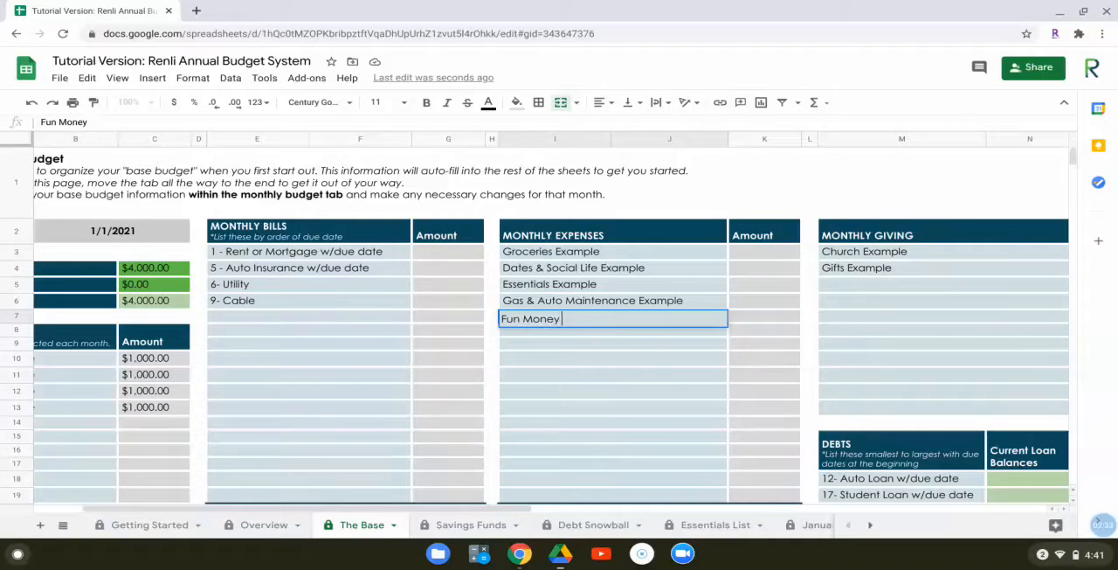
type(" - husabn")
key("BackSpace")
key("BackSpace")
key("BackSpace")
type("band")
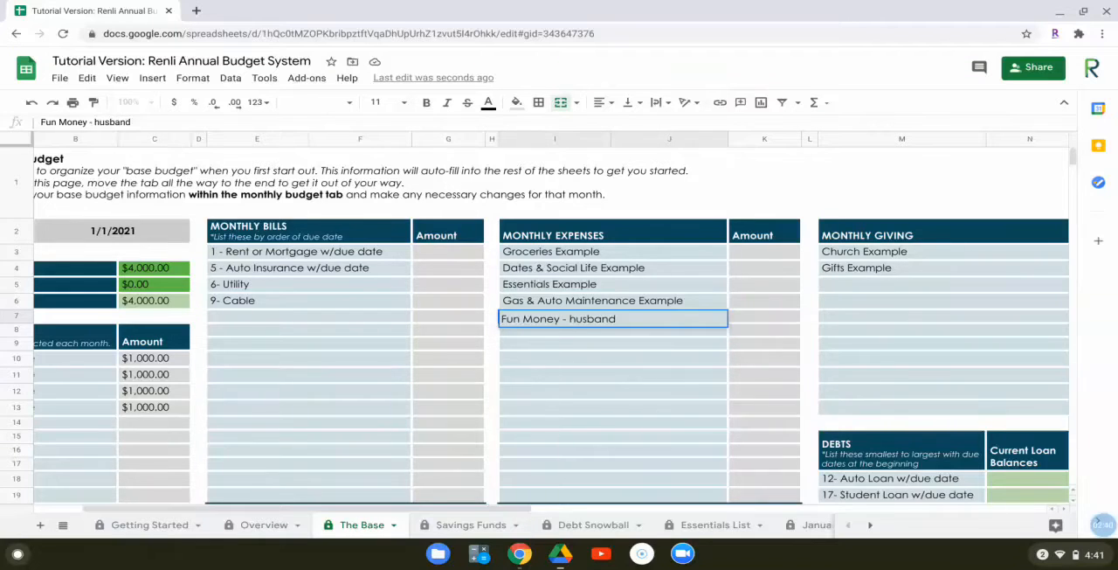
key("Return")
Add "Fun Money - wife" as the next entry in the Monthly Expenses list
type("Fun Money - husband")
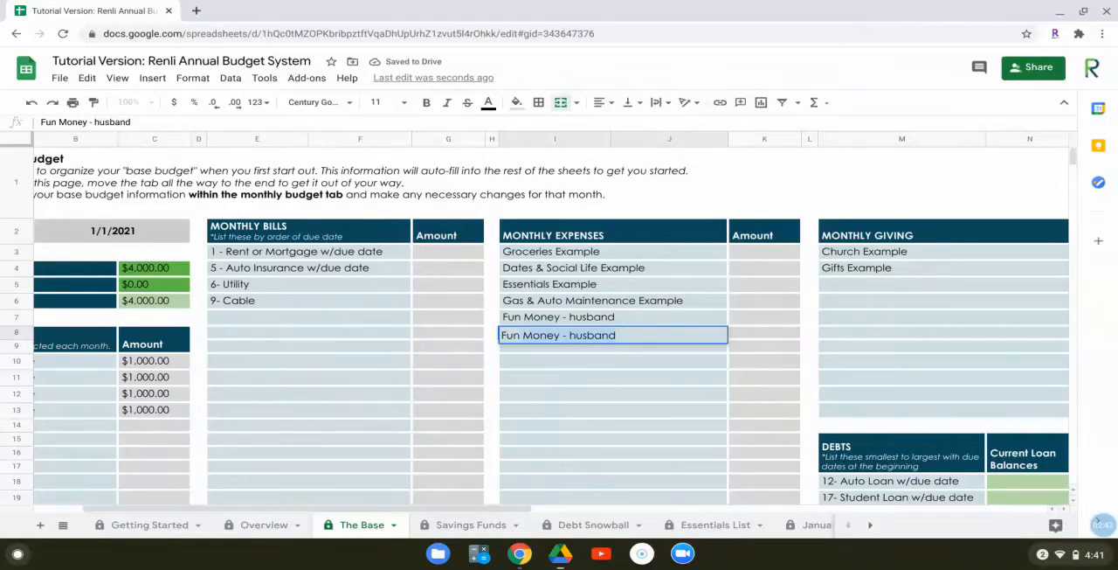
left_click(625, 336)
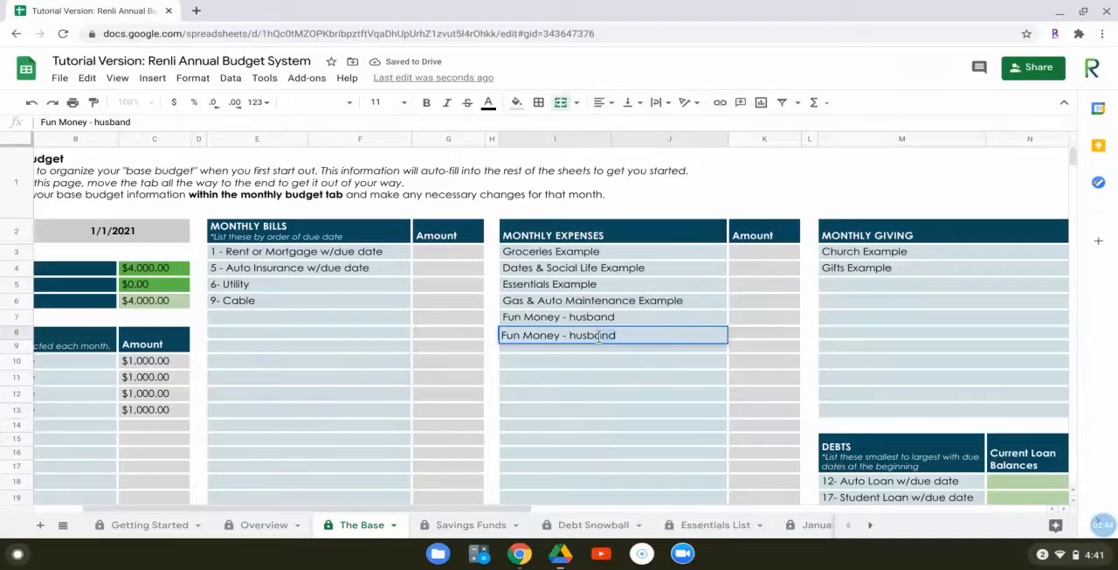
double_click(584, 341)
key("BackSpace")
type("wife")
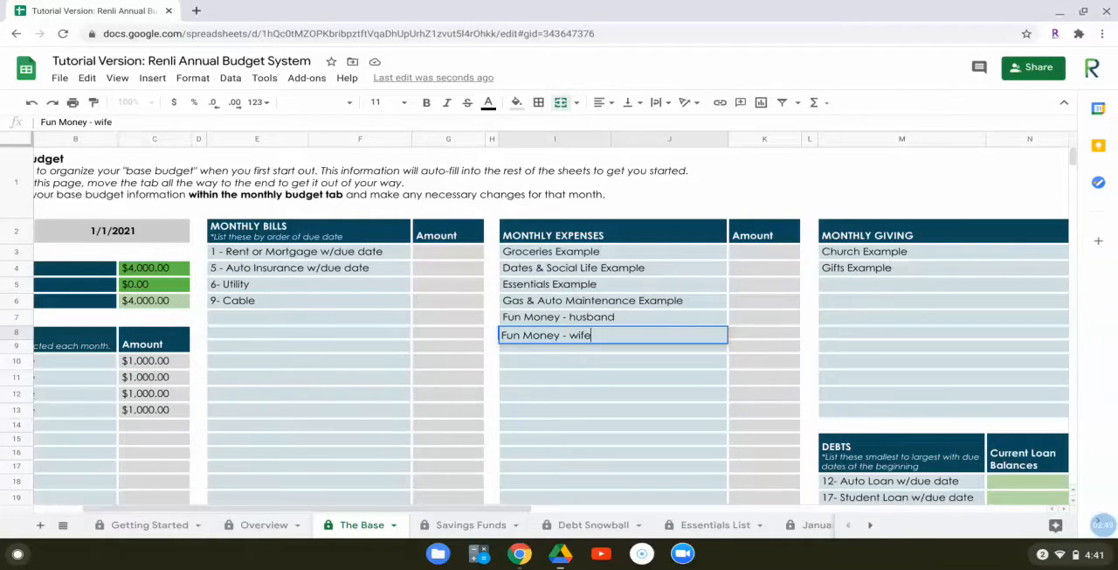
key("Return")
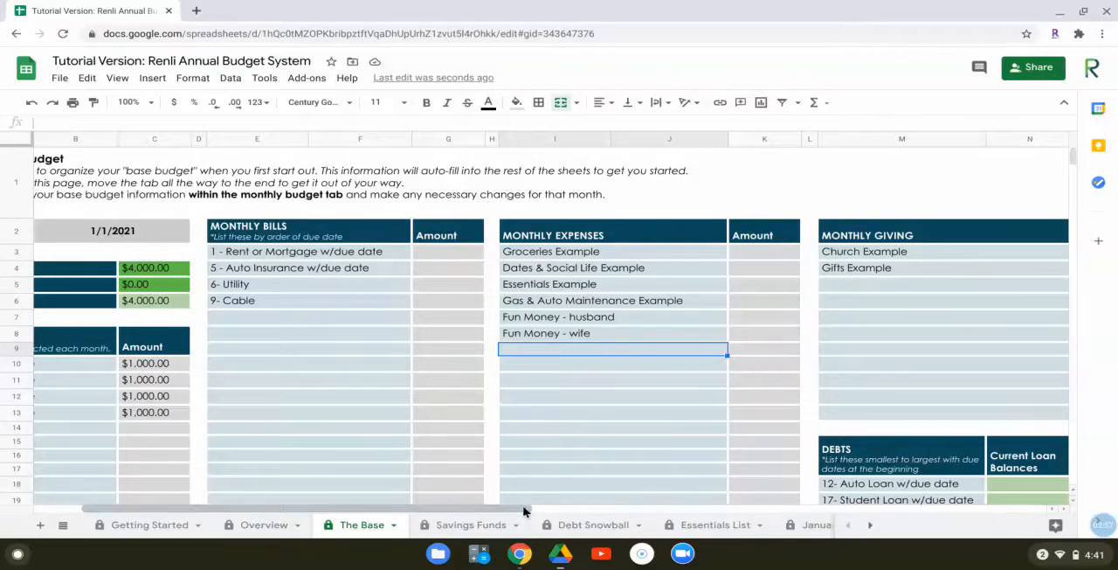
Enter current loan balances of 5000 for the auto loan and 11000 for the student loan in Debts
left_click_drag(524, 511, 643, 504)
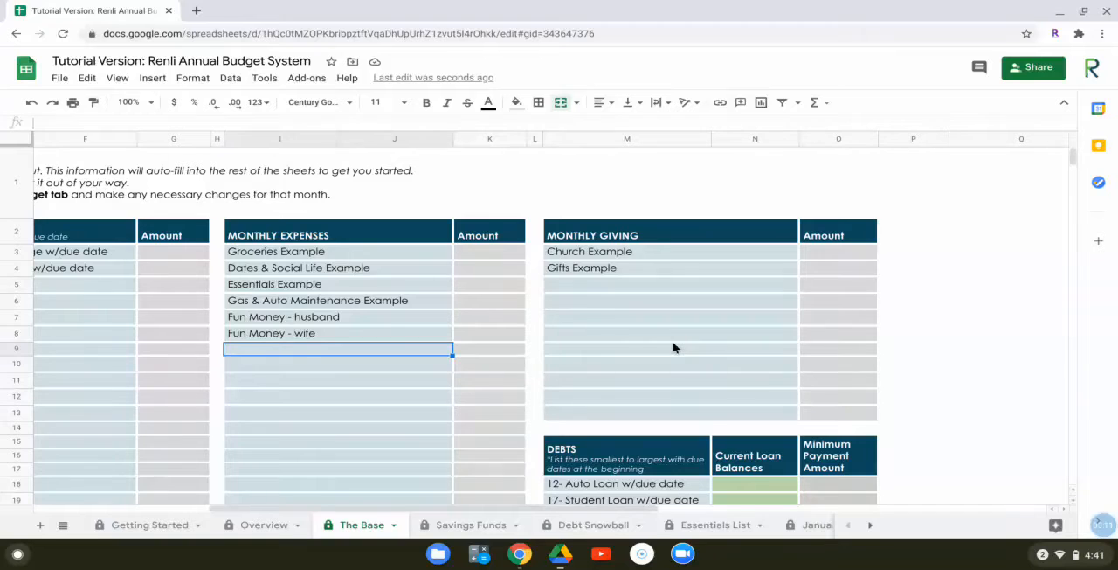
scroll(672, 348, "down", 3)
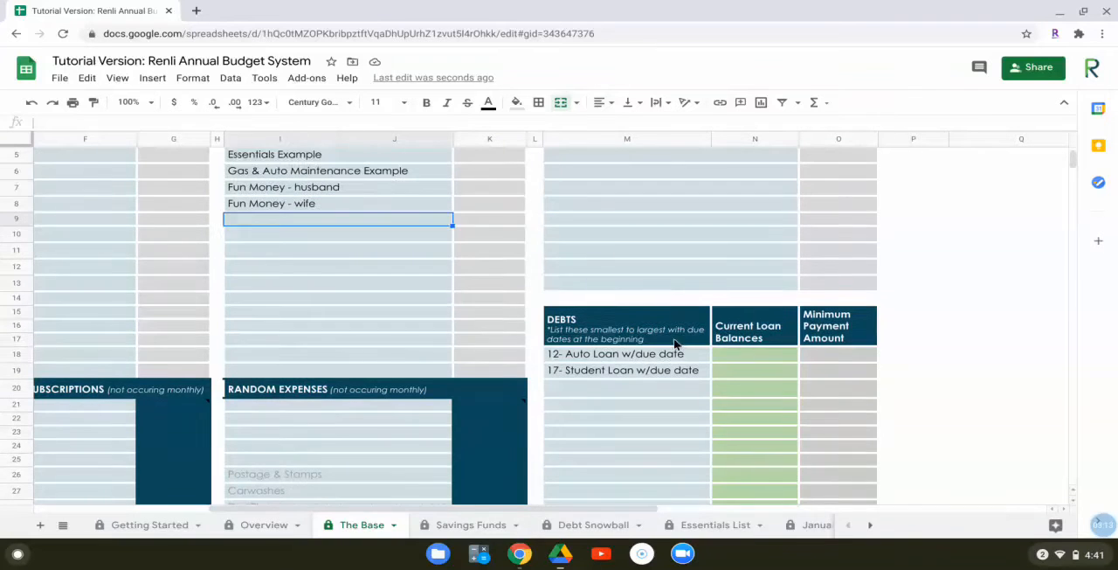
scroll(668, 343, "down", 3)
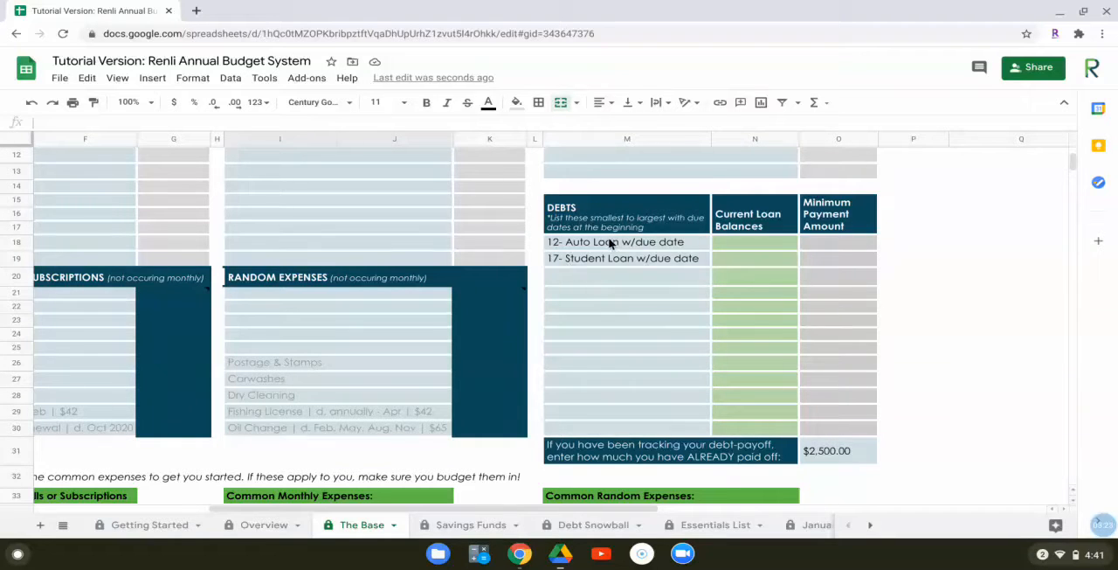
left_click(766, 242)
type("5000")
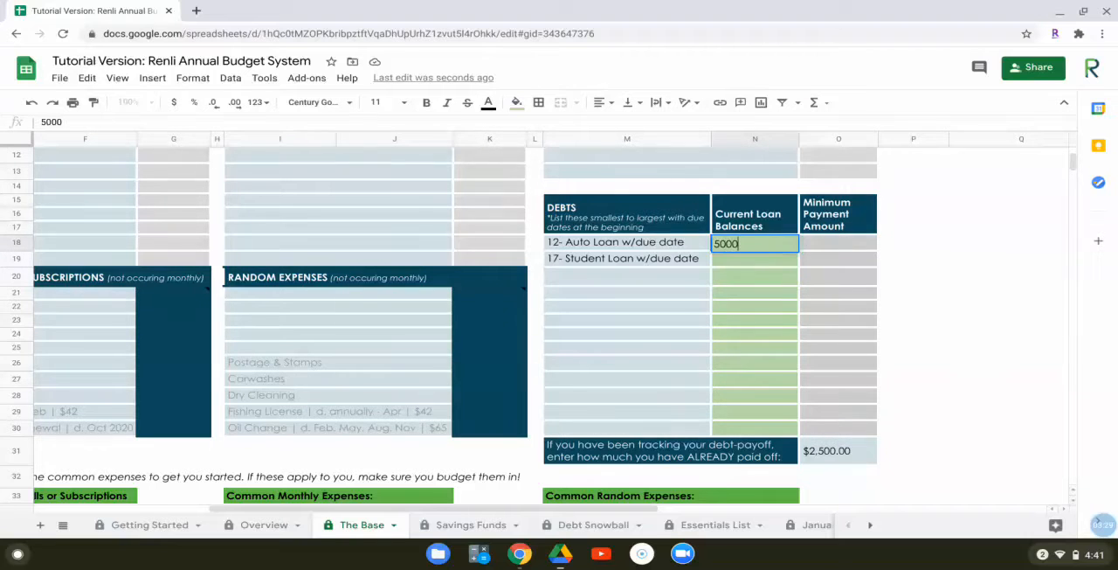
key("Return")
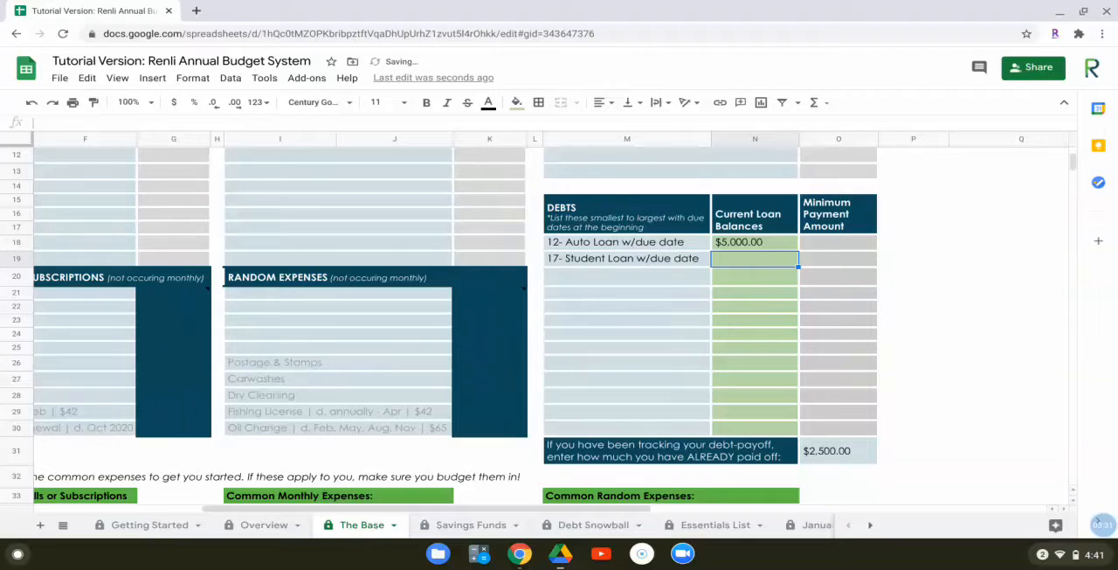
type("11000")
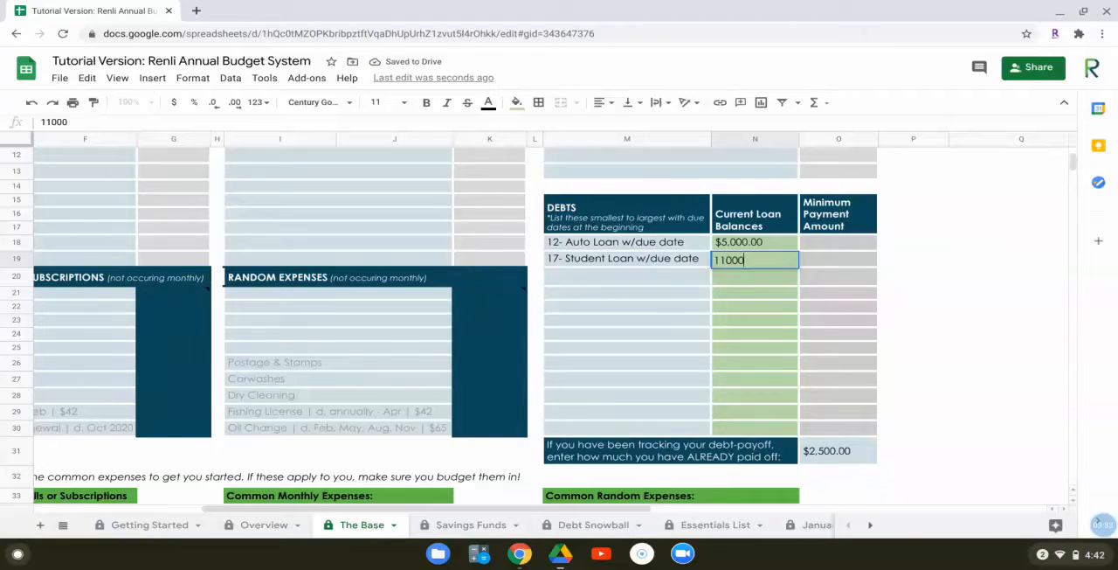
key("Return")
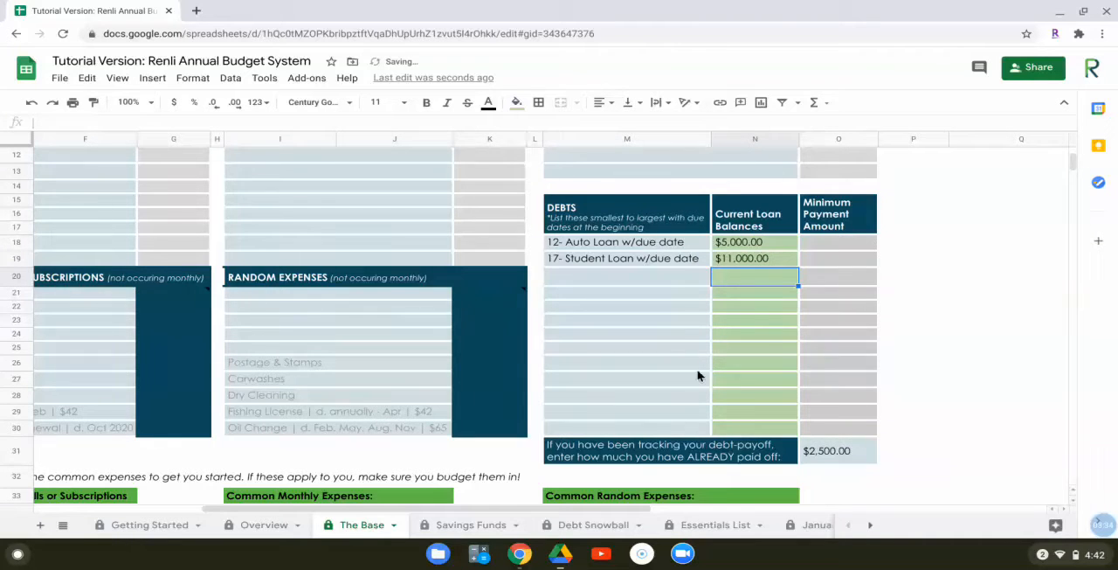
Clear the amount of debt already paid off and re-enter it as 2500
left_click(842, 456)
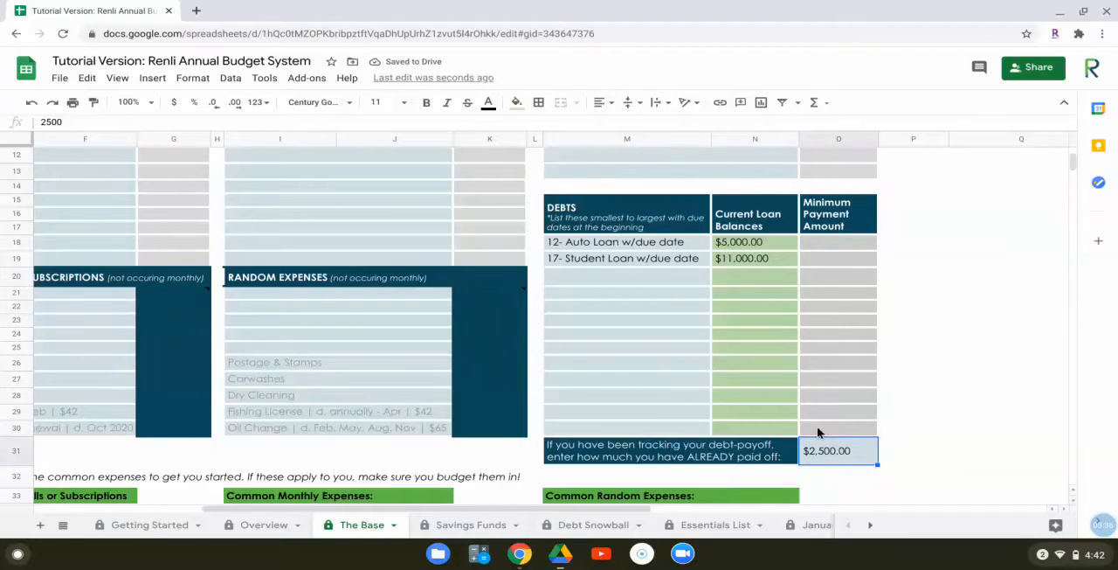
key("Delete")
type("2500")
key("Return")
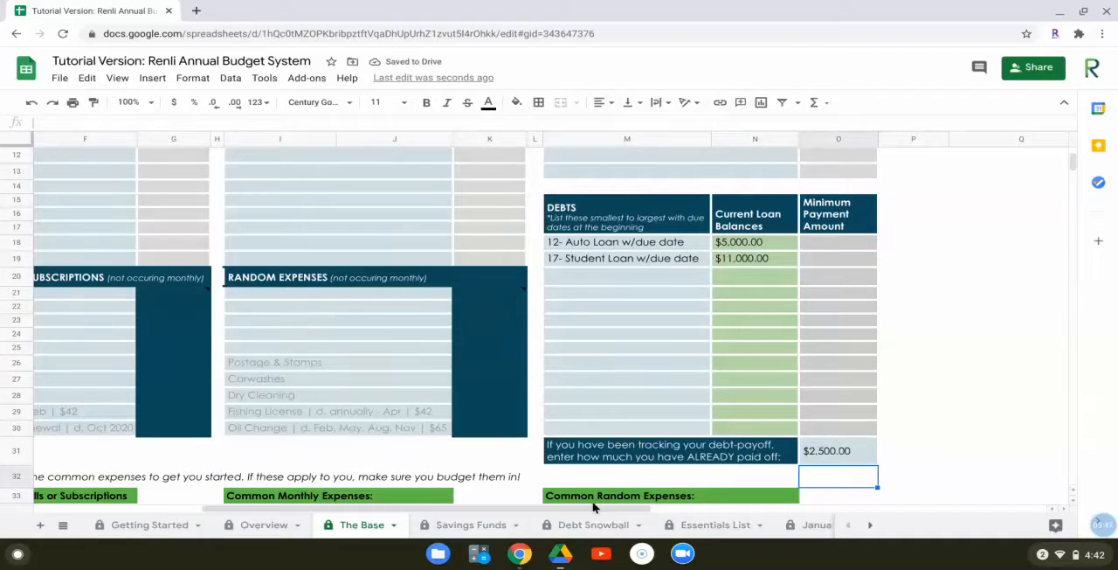
Review the random bills, random expenses and monthly savings sections and the lists of common expenses beneath them
left_click_drag(584, 509, 473, 510)
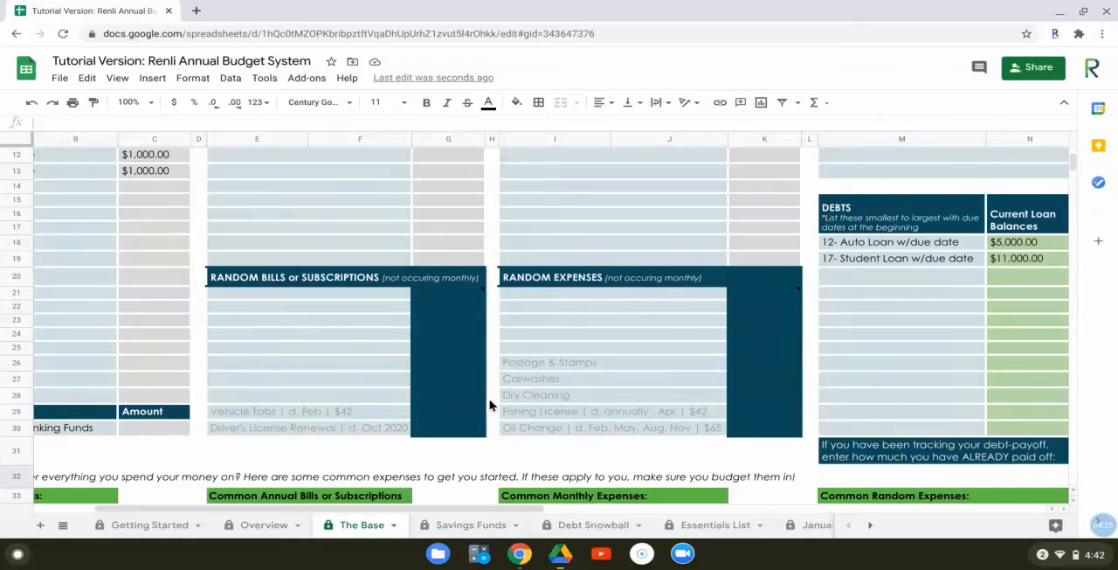
left_click_drag(440, 512, 269, 513)
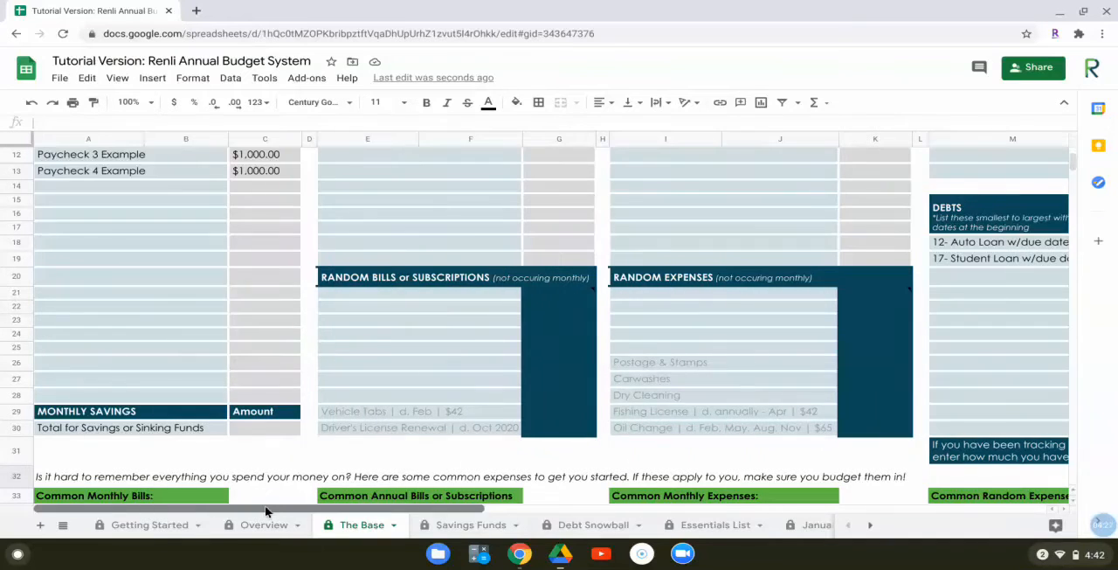
scroll(461, 442, "down", 3)
scroll(461, 442, "down", 2)
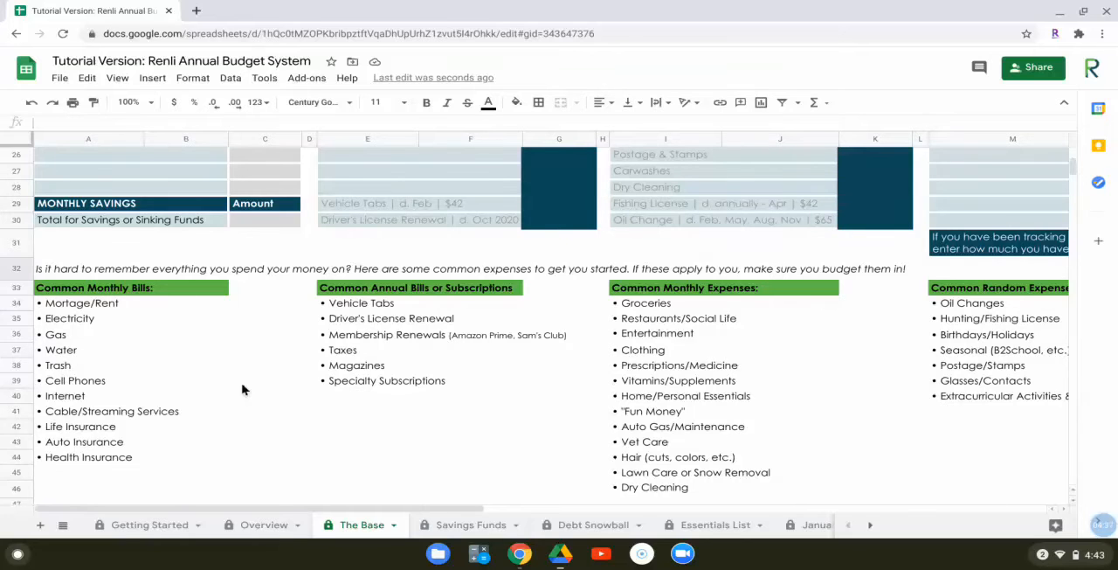
scroll(245, 394, "up", 7)
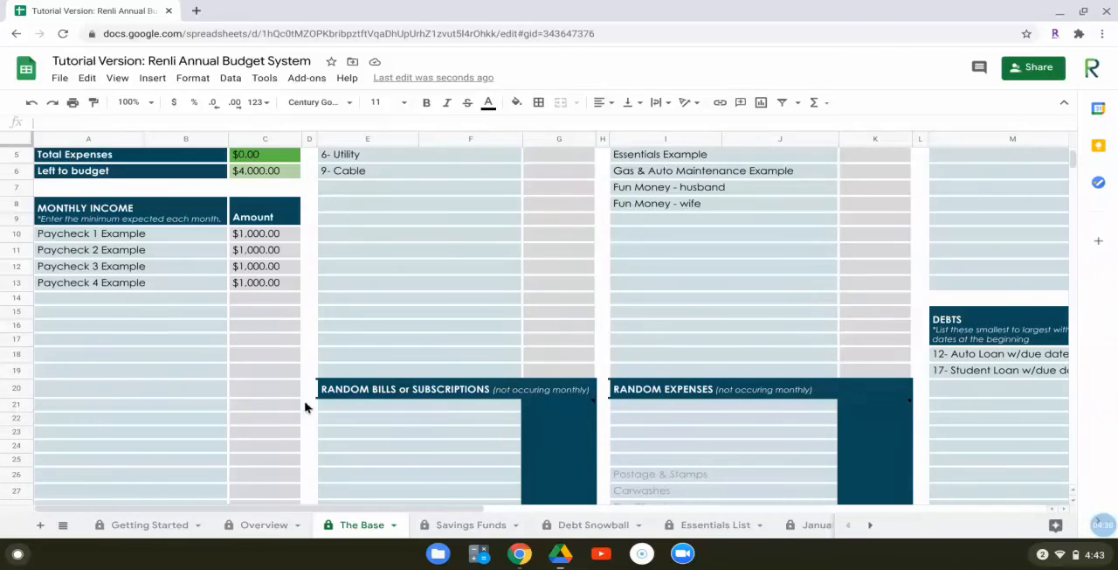
Enter the Monthly Bills amounts: 1000 for rent or mortgage, 120 for auto insurance, 120 for utility and 100 for cable
scroll(310, 404, "up", 3)
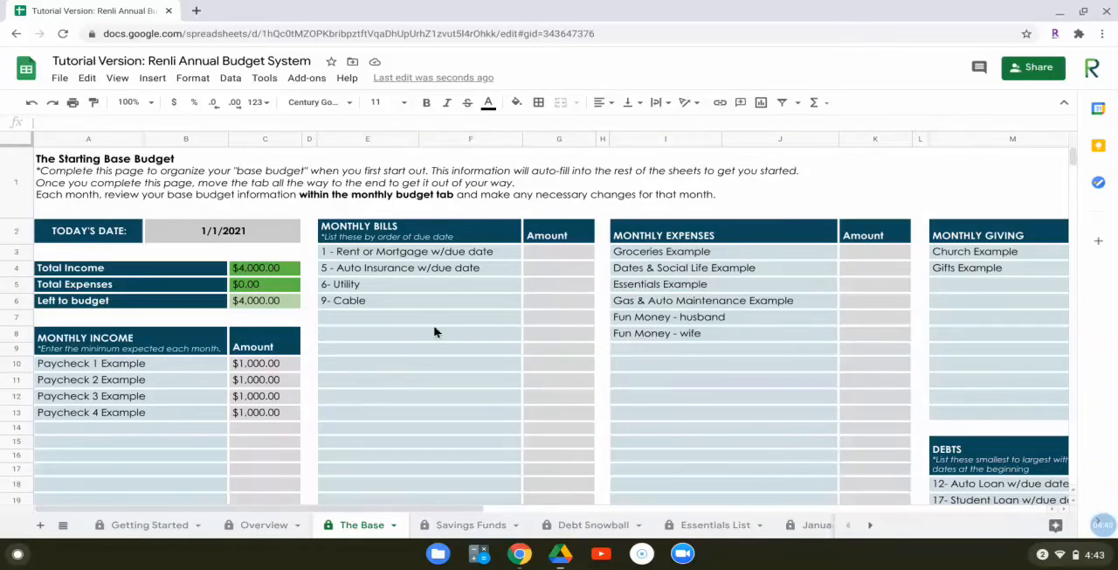
left_click(558, 254)
type("1000")
key("Return")
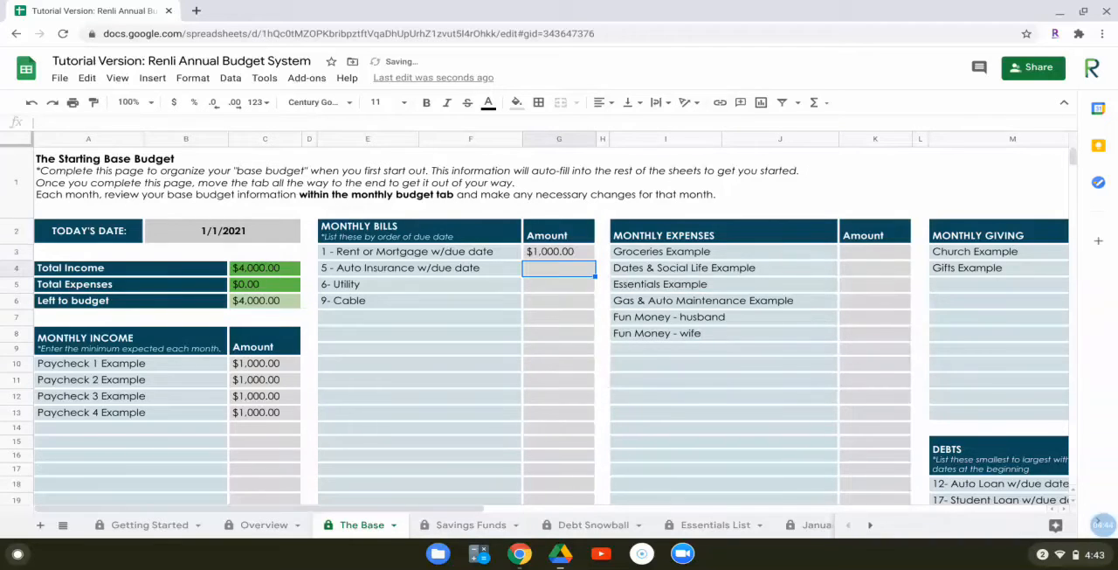
type("120")
key("Return")
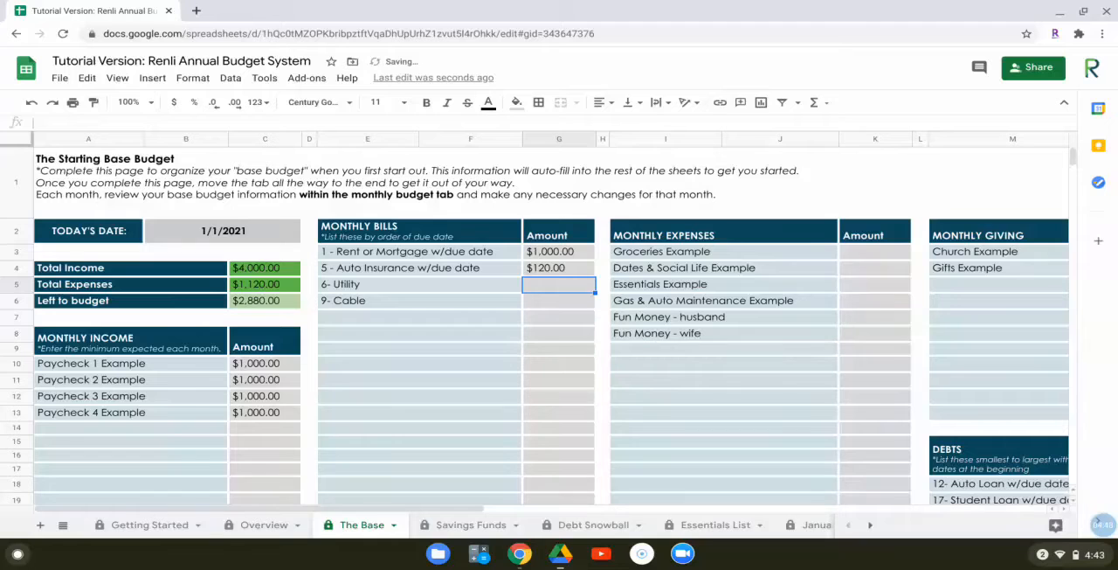
type("120")
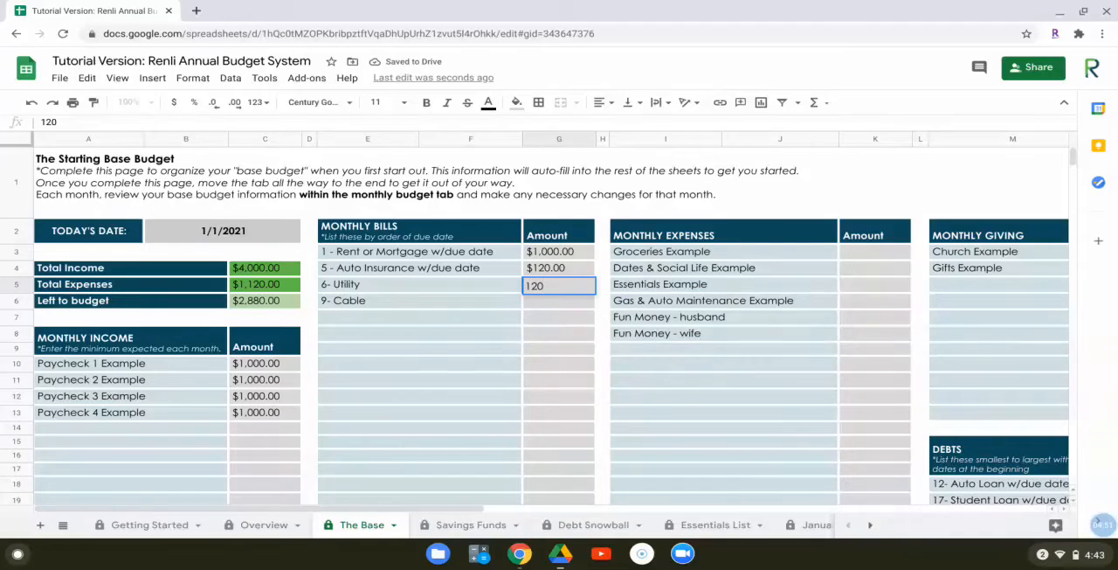
key("Return")
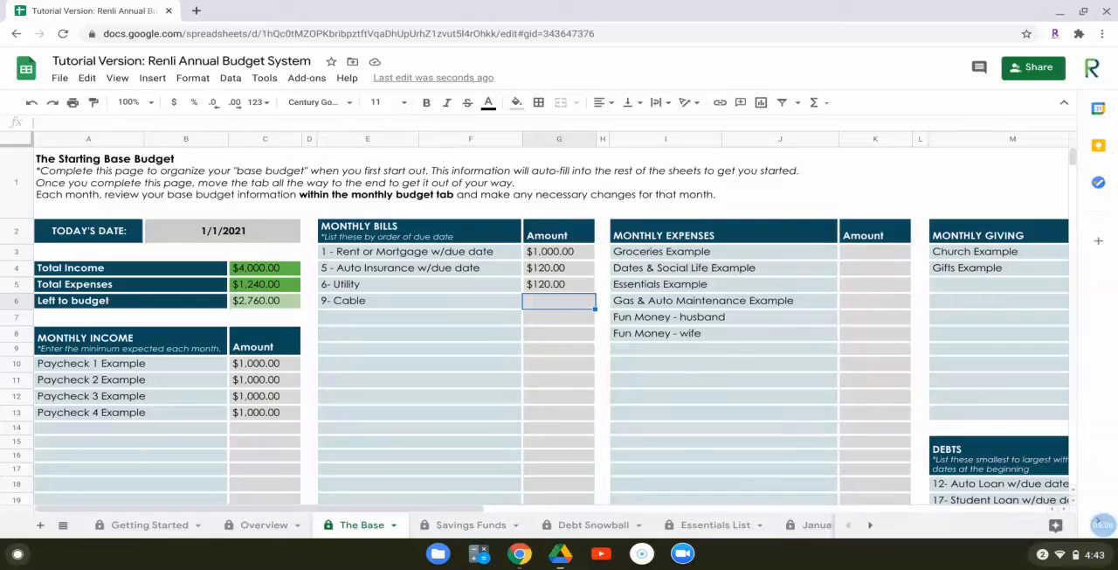
type("100")
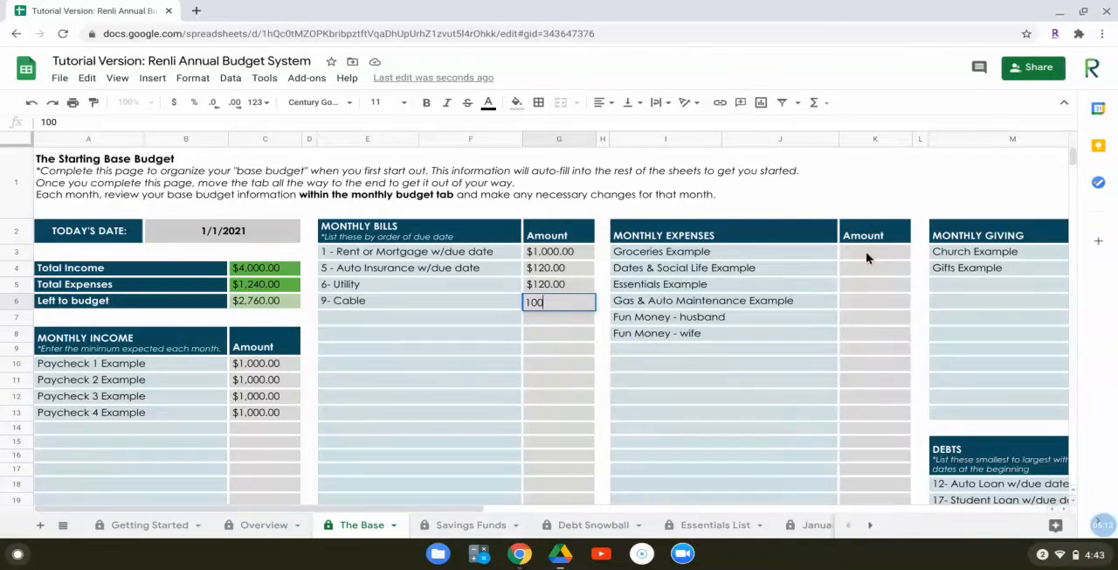
key("Return")
Enter Monthly Expenses amounts of 500 for groceries, 100 for dates and social life, and 100 for essentials
left_click(870, 255)
type("500")
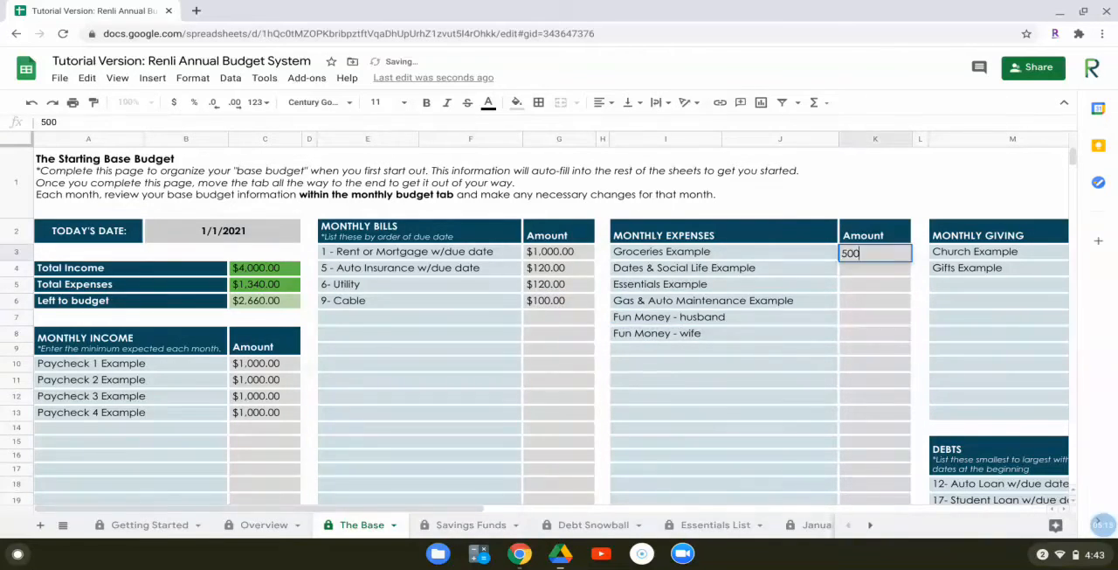
key("Return")
type("100")
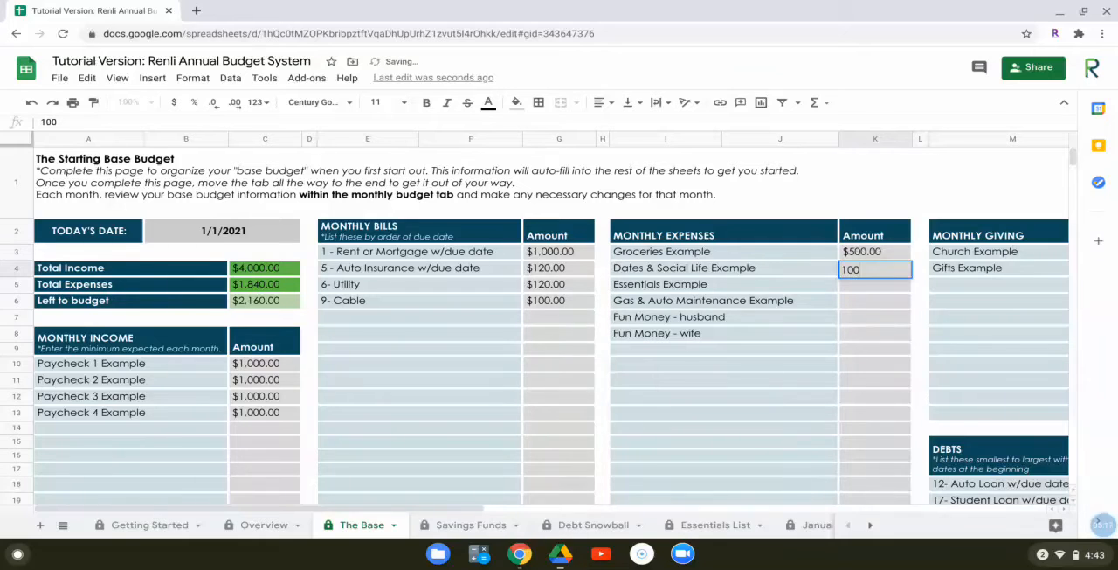
key("Return")
type("100")
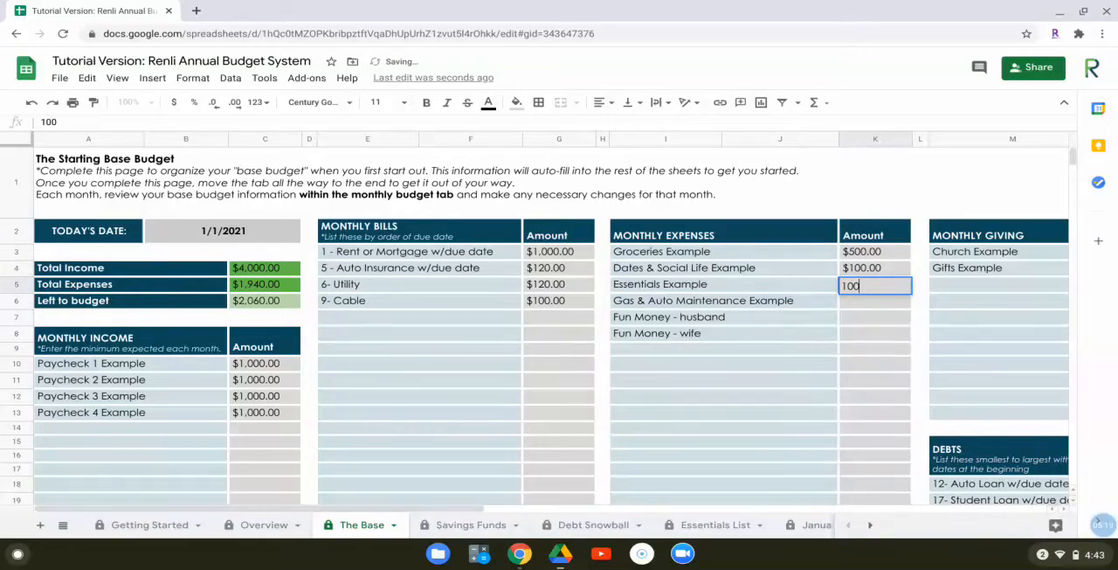
key("Return")
Enter Monthly Expenses amounts of 200 for gas and auto maintenance and 50 each for the husband's and wife's fun money
type("200")
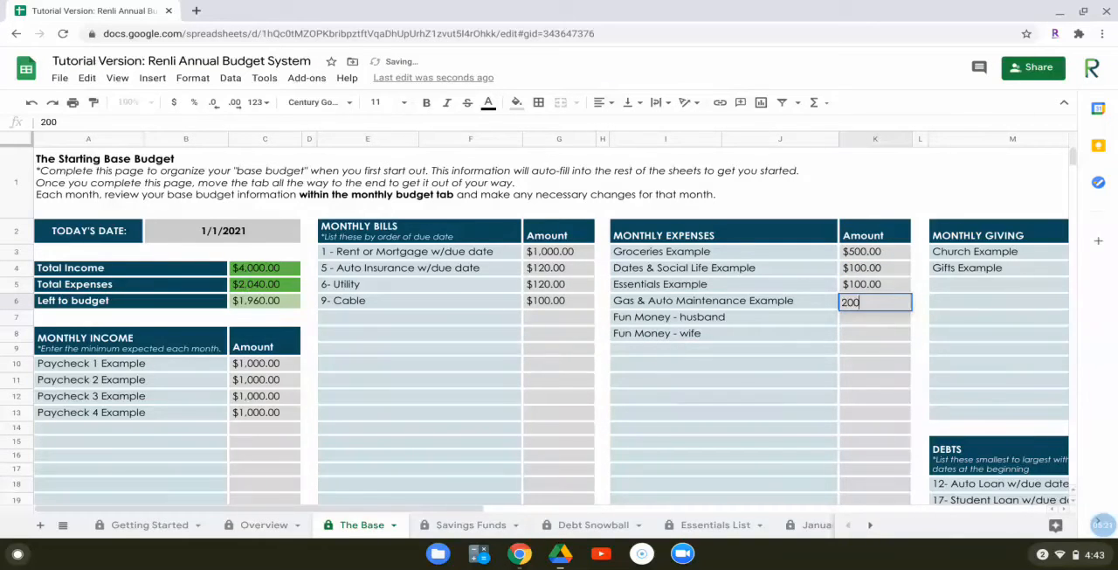
key("Return")
type("50")
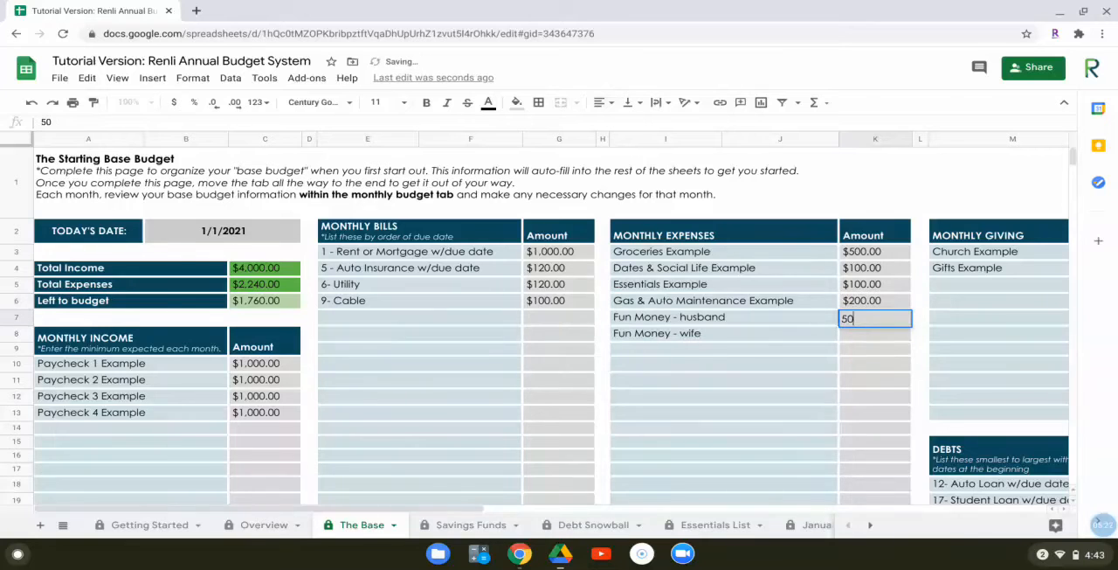
key("Return")
type("50")
key("Return")
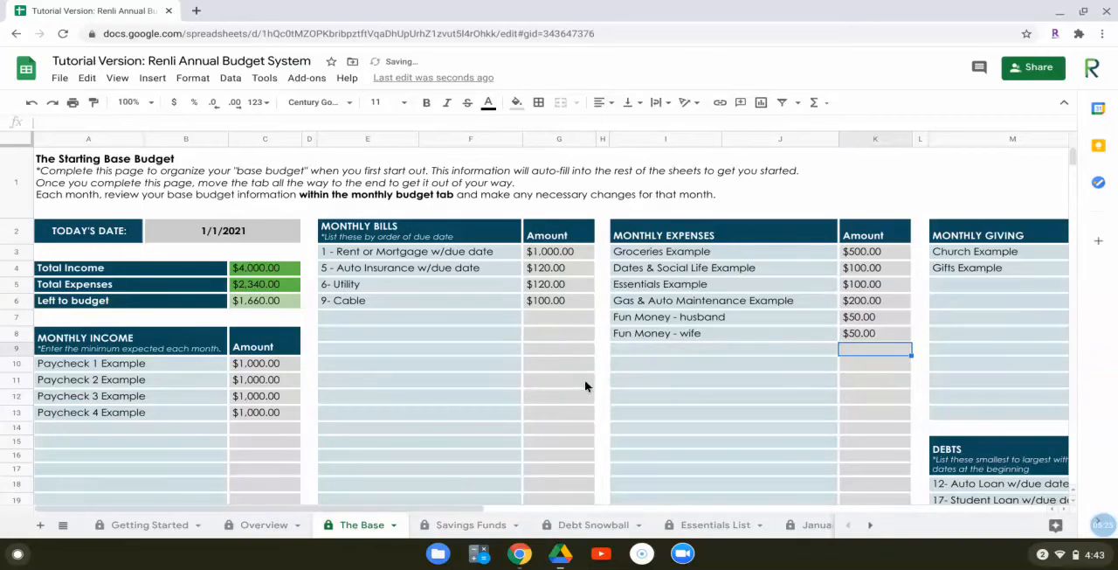
left_click(691, 395)
Enter Monthly Giving amounts of 400 for church and 100 for gifts
left_click_drag(428, 509, 642, 514)
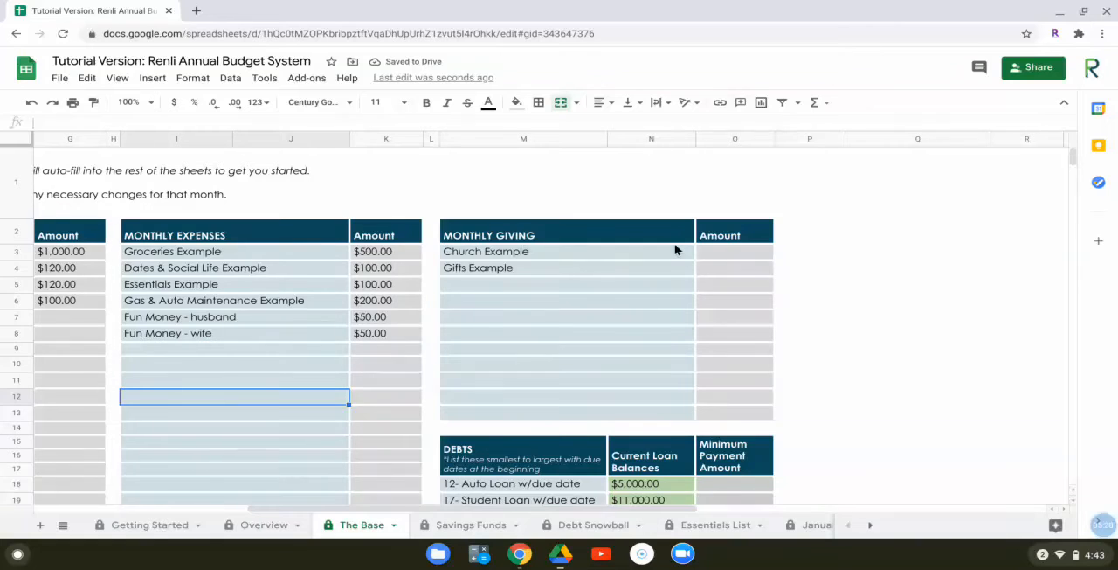
left_click(719, 251)
type("400")
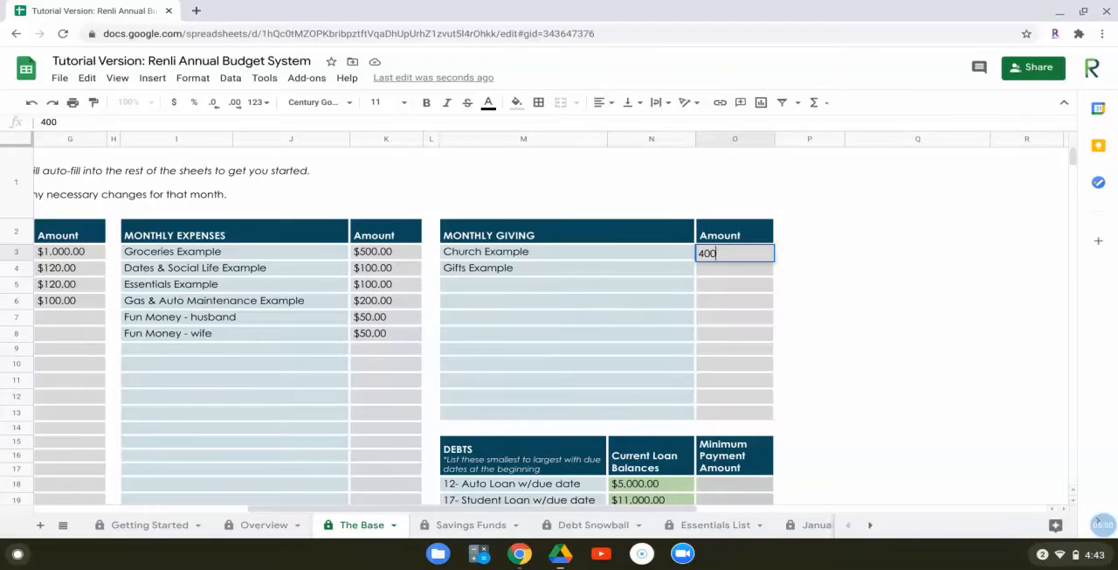
key("Return")
type("100")
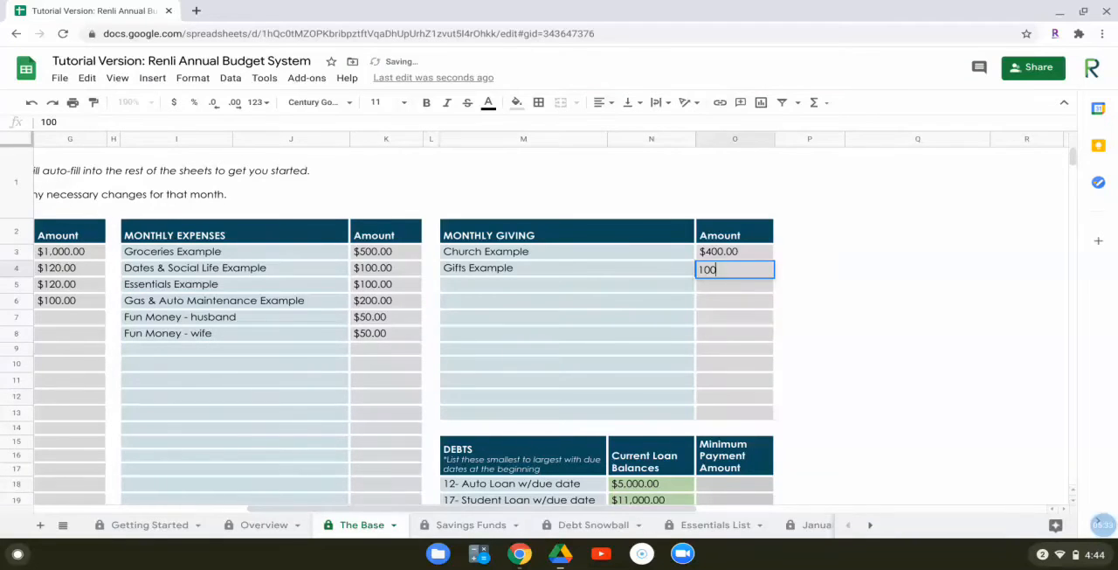
key("Return")
Enter minimum payment amounts of 120 for the auto loan and 248 for the student loan in Debts
scroll(582, 312, "down", 3)
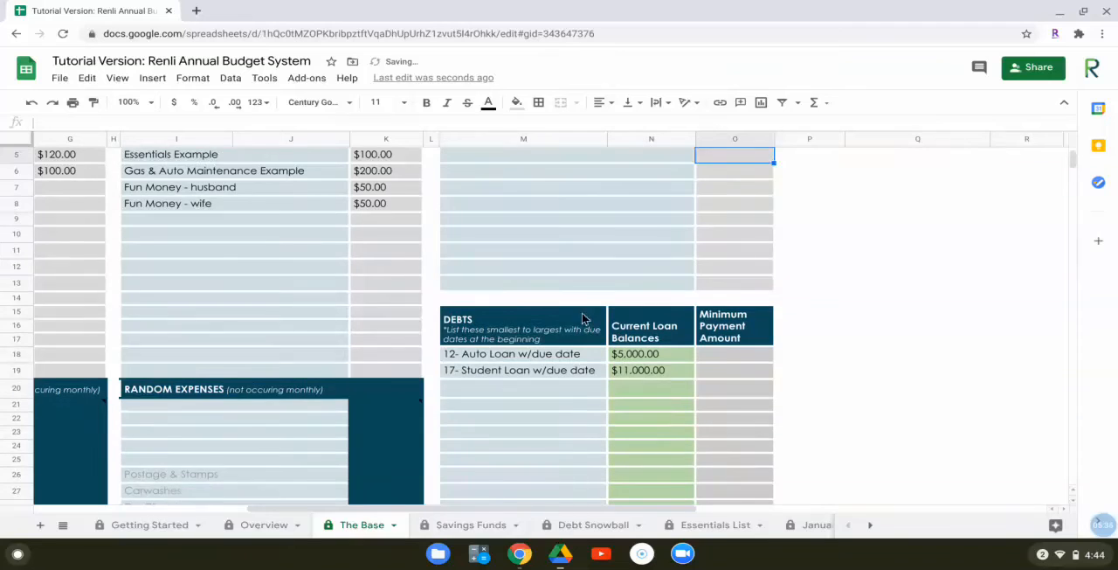
left_click(723, 343)
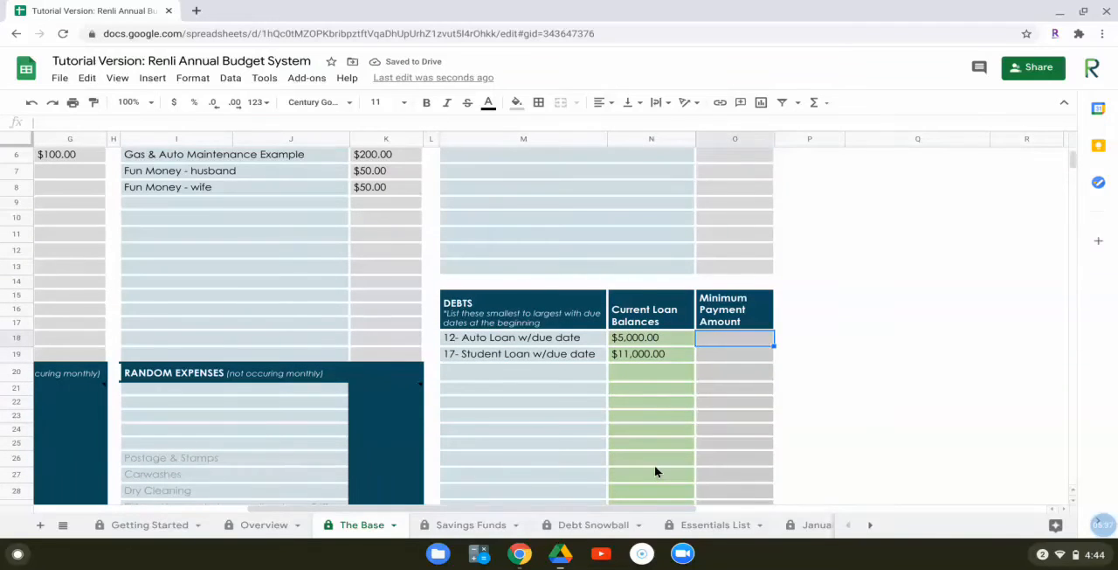
type("120")
key("Return")
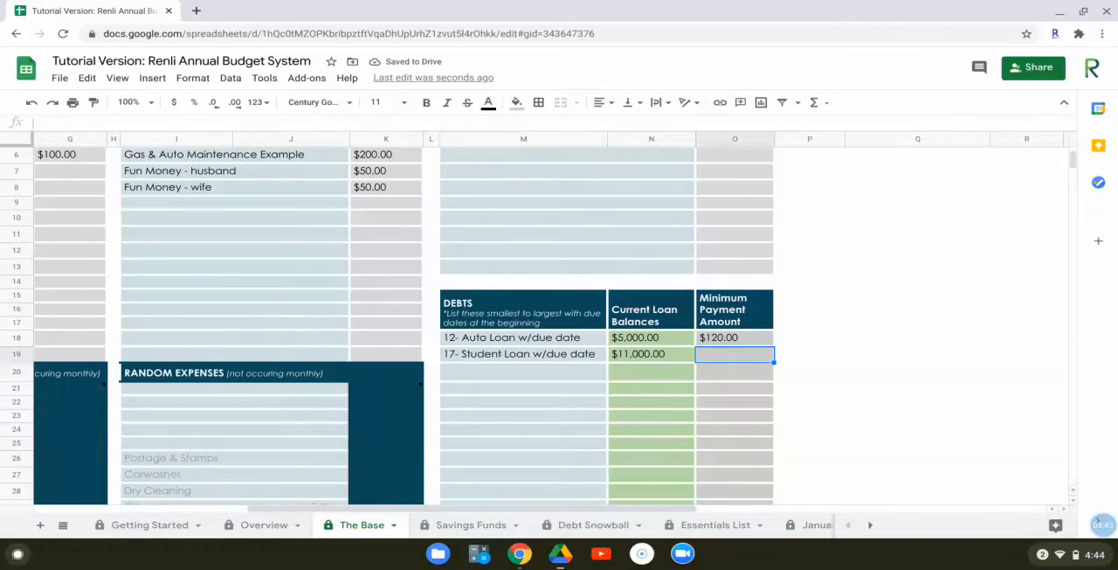
type("248")
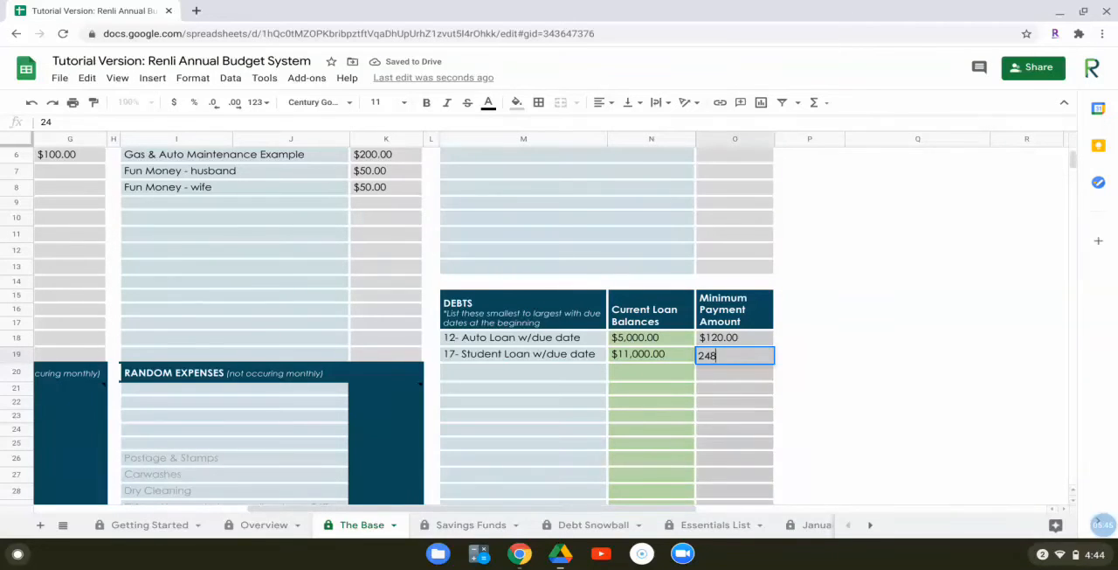
key("Return")
left_click(526, 434)
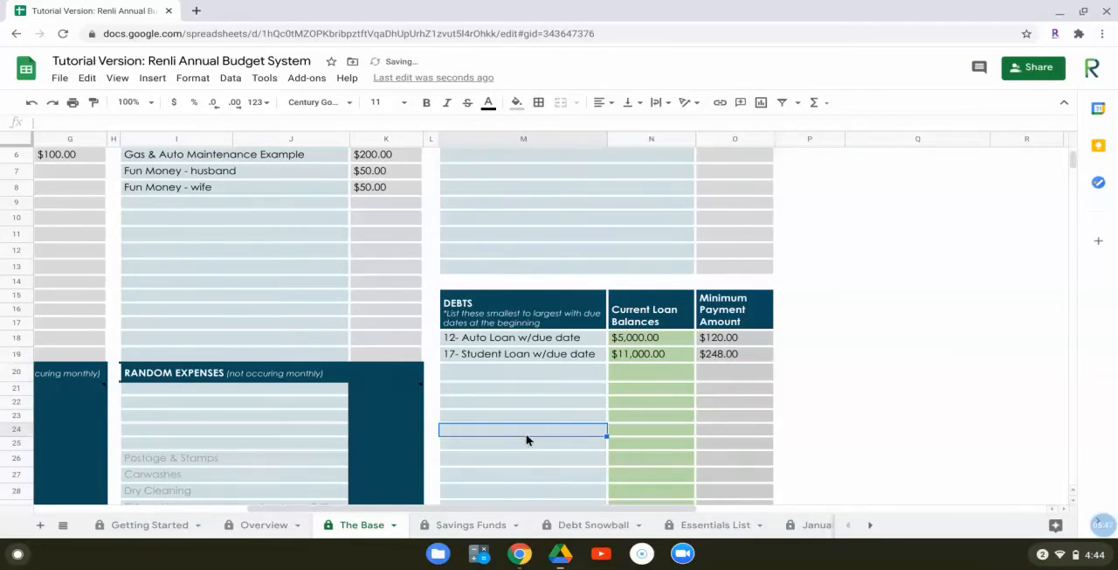
Check the amount left to budget and enter 795 as the Monthly Savings total for savings or sinking funds
left_click_drag(483, 512, 197, 507)
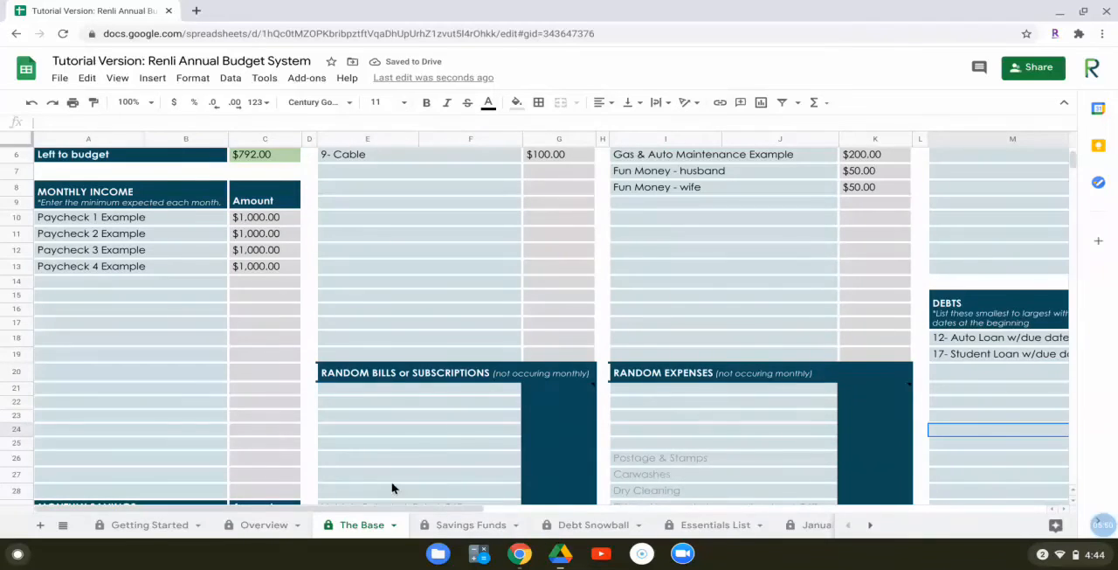
scroll(424, 434, "up", 1)
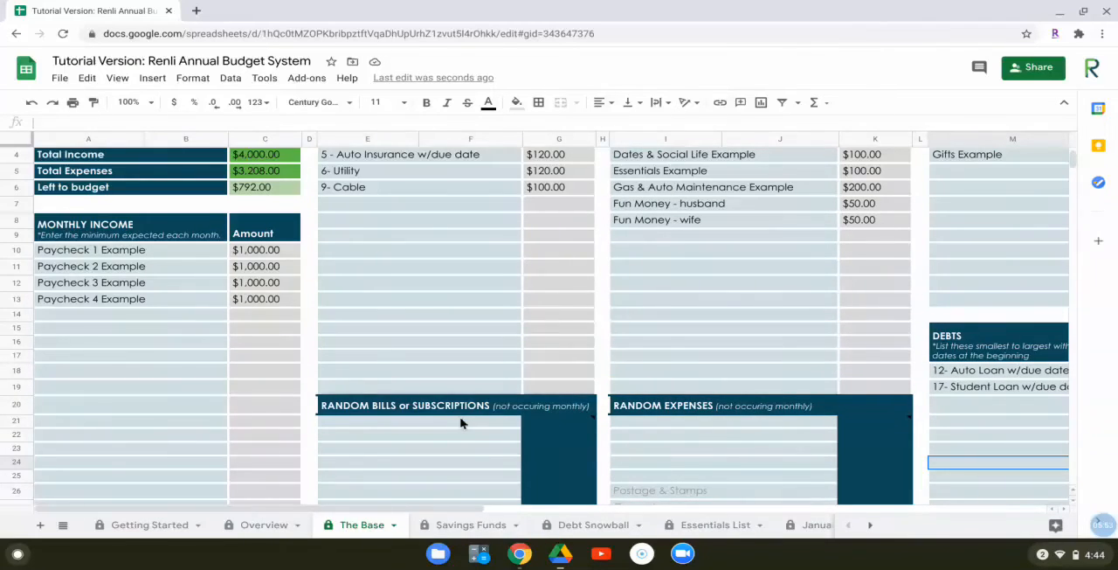
scroll(460, 422, "up", 3)
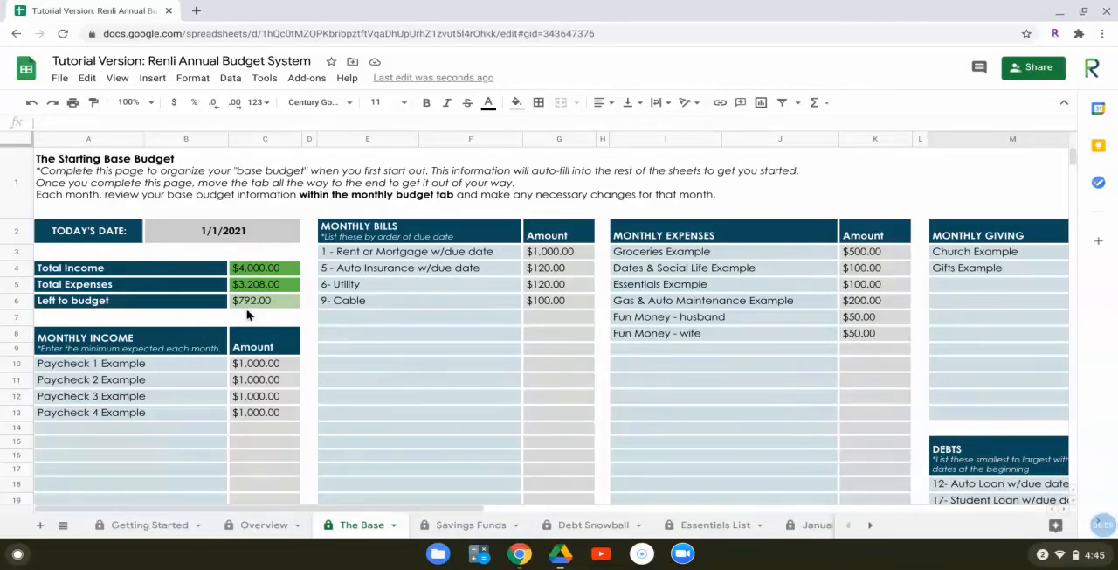
scroll(248, 320, "down", 5)
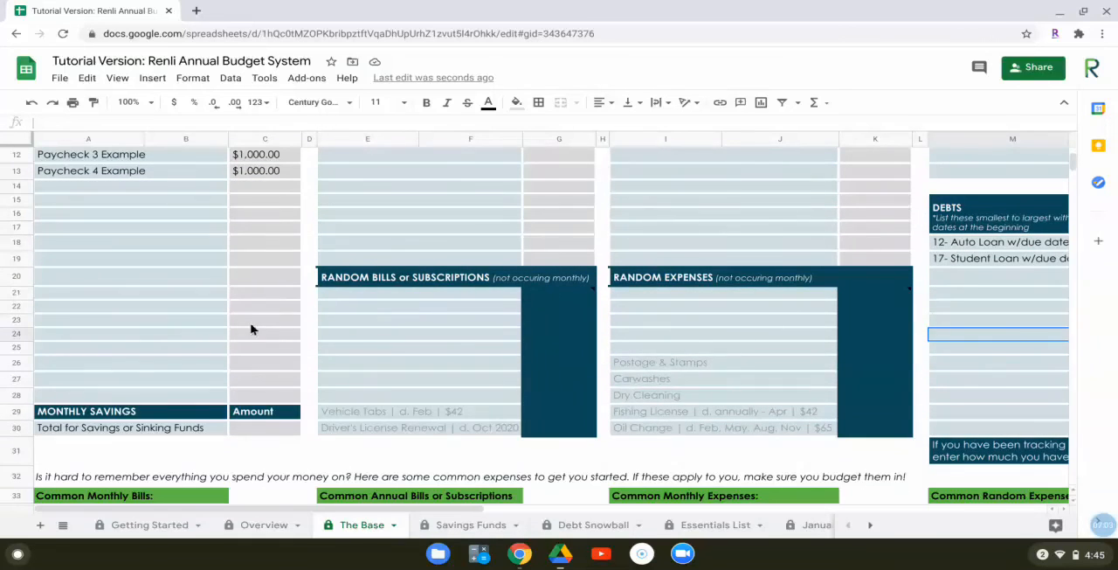
left_click(245, 430)
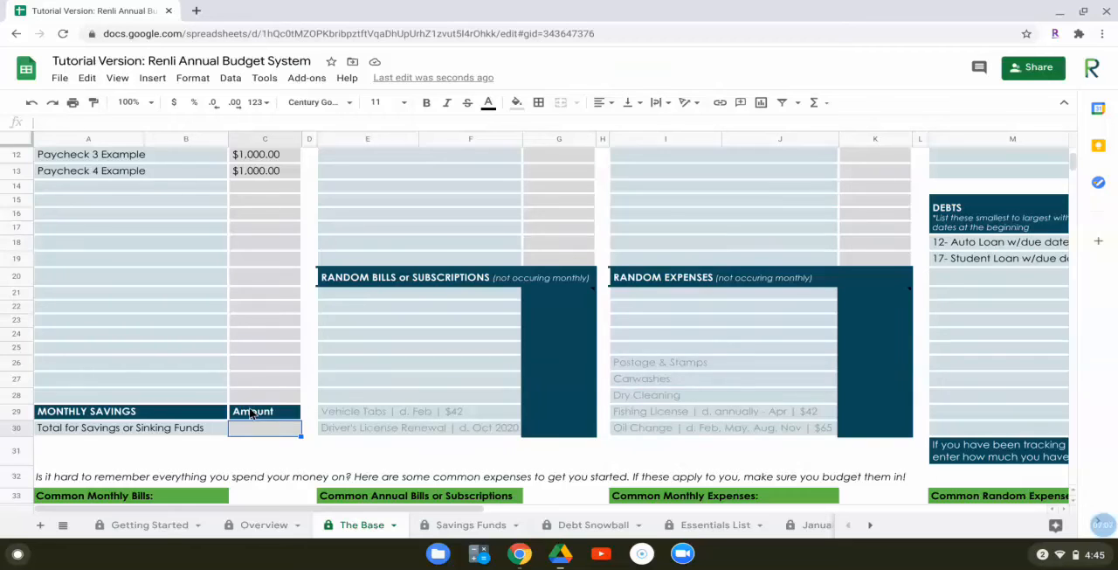
type("795")
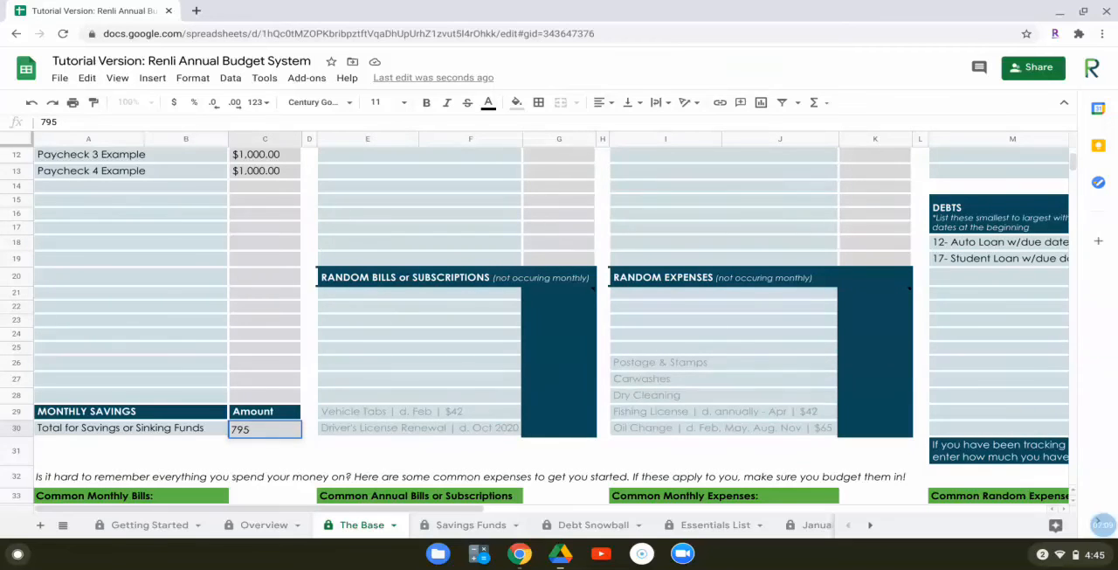
key("Return")
Check the amount left to budget again and correct the total for savings or sinking funds to 792
scroll(249, 395, "up", 3)
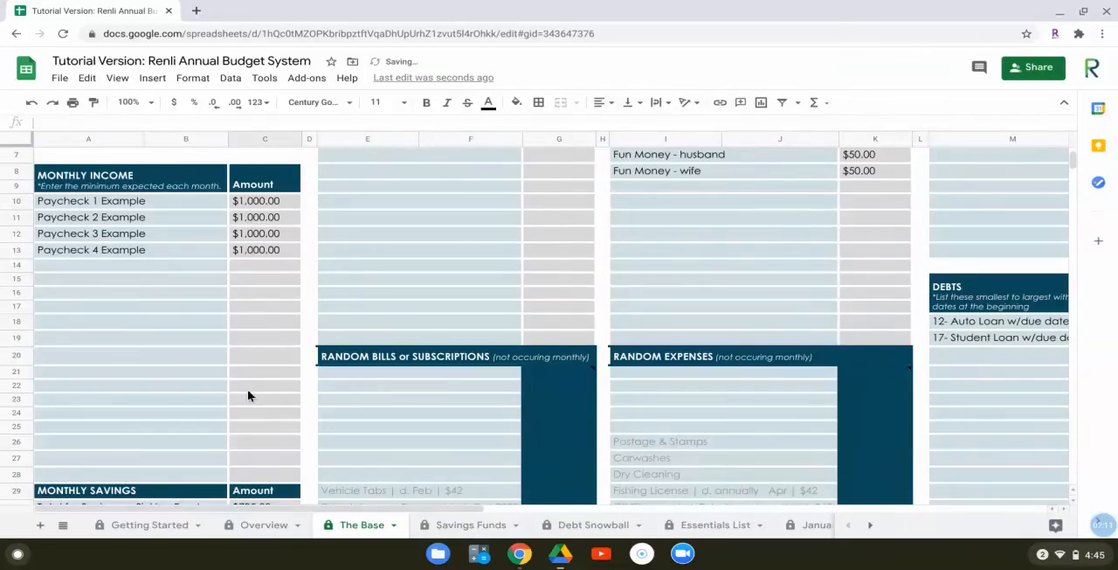
scroll(249, 395, "up", 3)
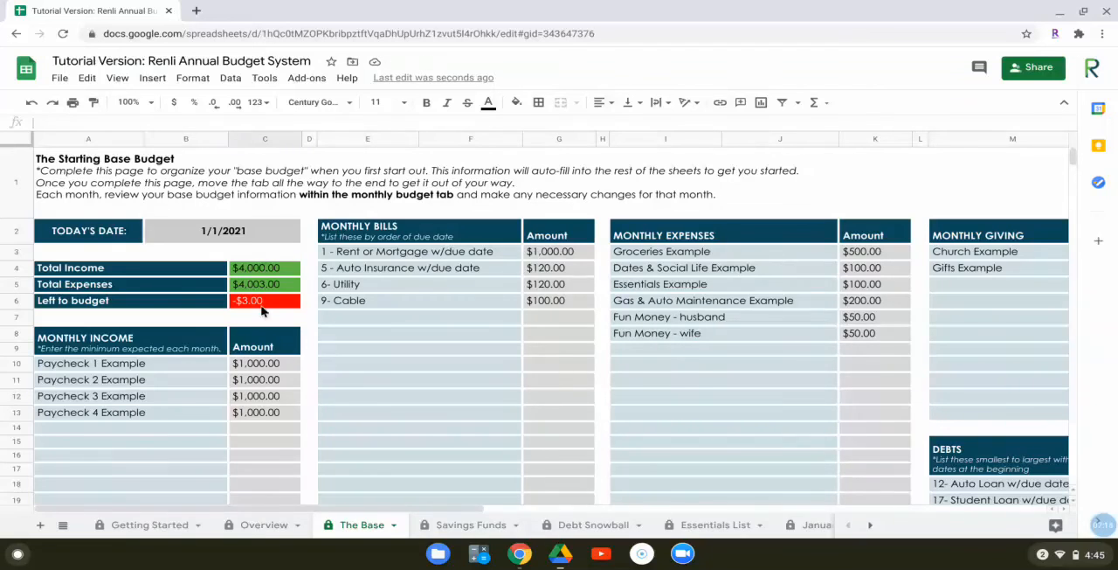
scroll(253, 321, "down", 3)
scroll(247, 325, "down", 4)
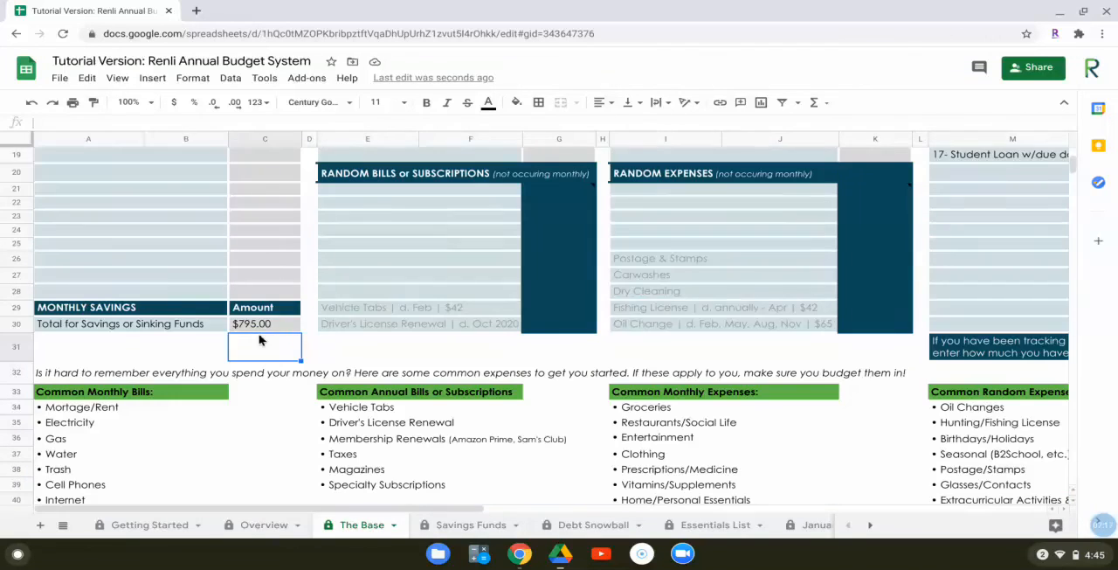
left_click(262, 324)
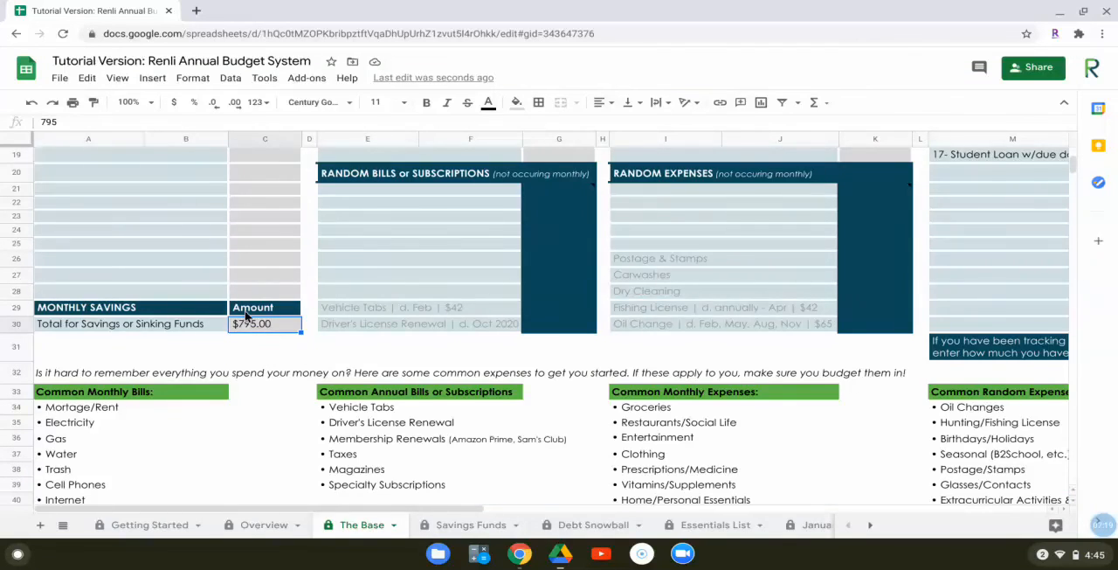
key("Return")
key("BackSpace")
type("2")
key("Return")
Review the budget totals, the Monthly Savings amount and the filled-in bills, expenses and giving sections of the base budget
scroll(262, 292, "up", 5)
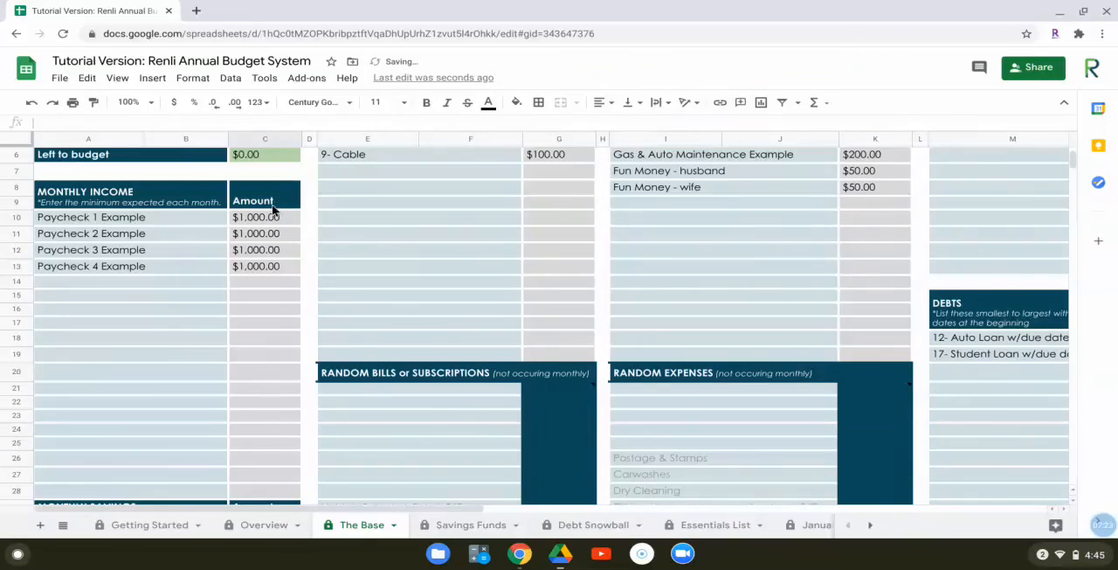
scroll(273, 210, "up", 1)
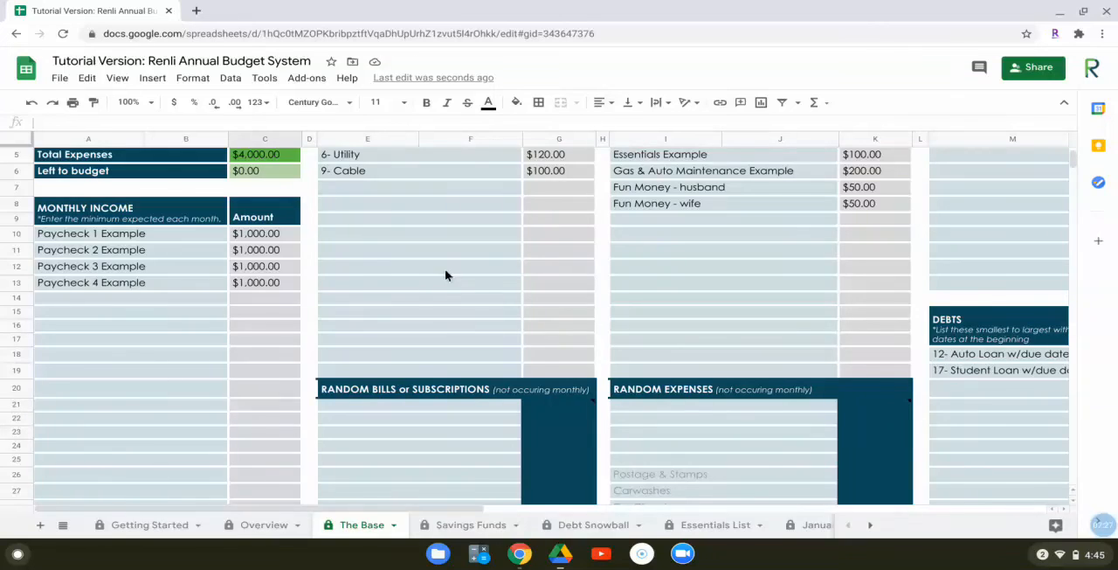
scroll(447, 289, "down", 5)
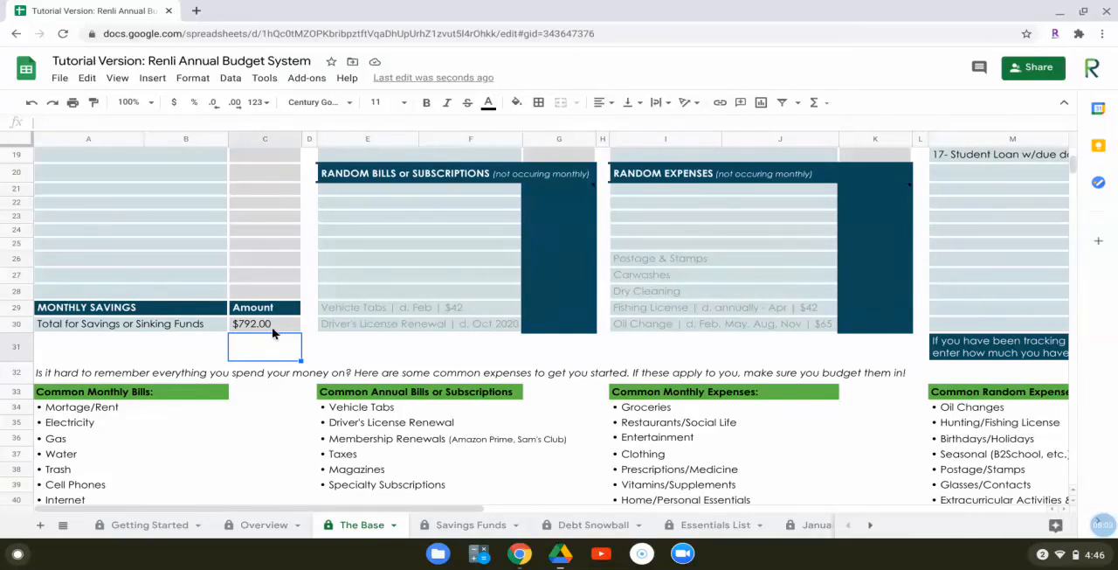
scroll(304, 350, "up", 5)
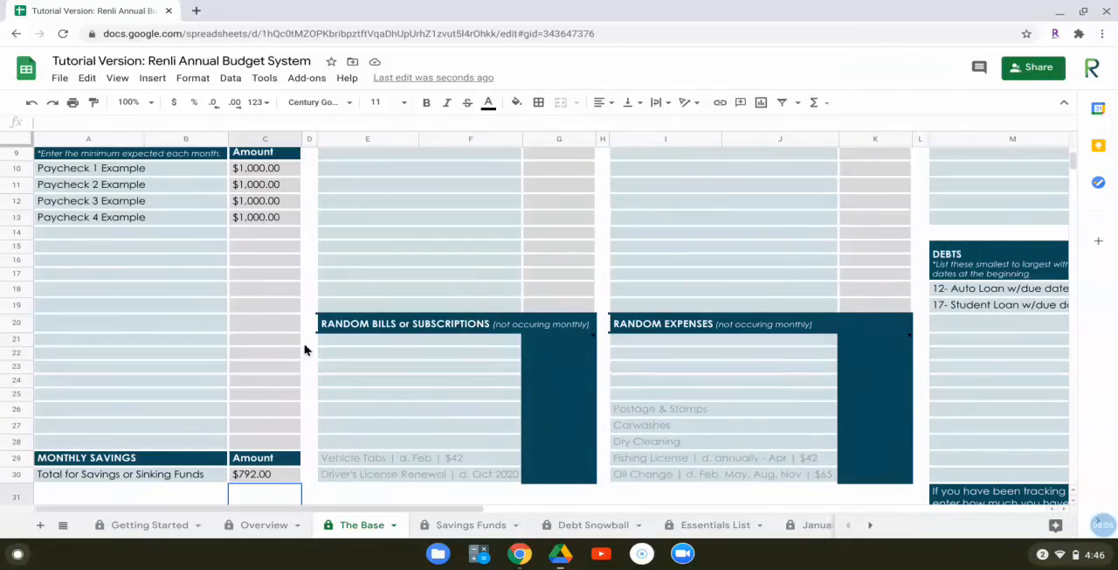
scroll(303, 350, "up", 2)
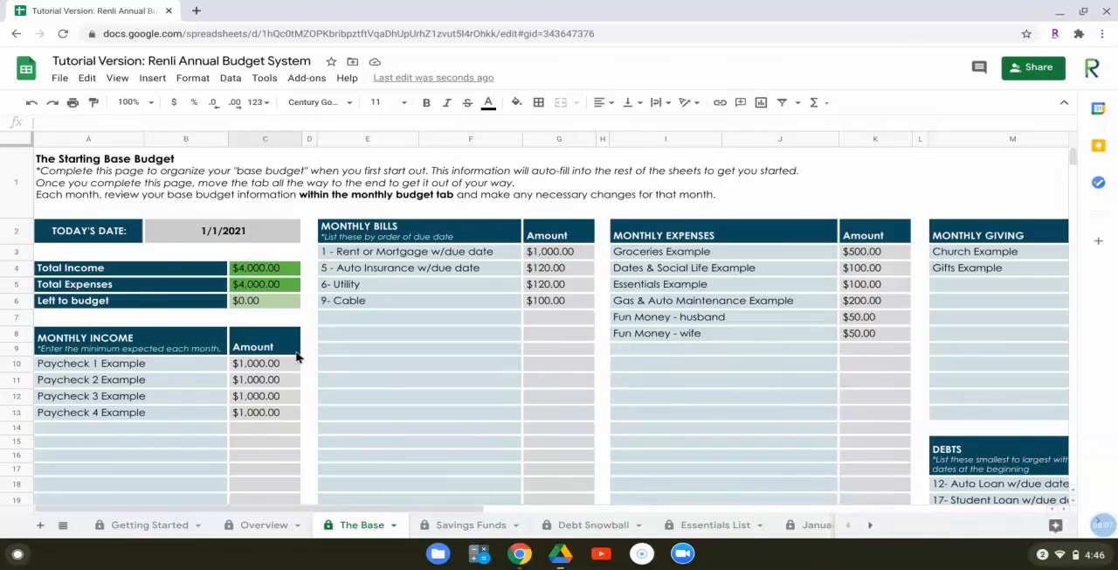
left_click_drag(281, 509, 345, 513)
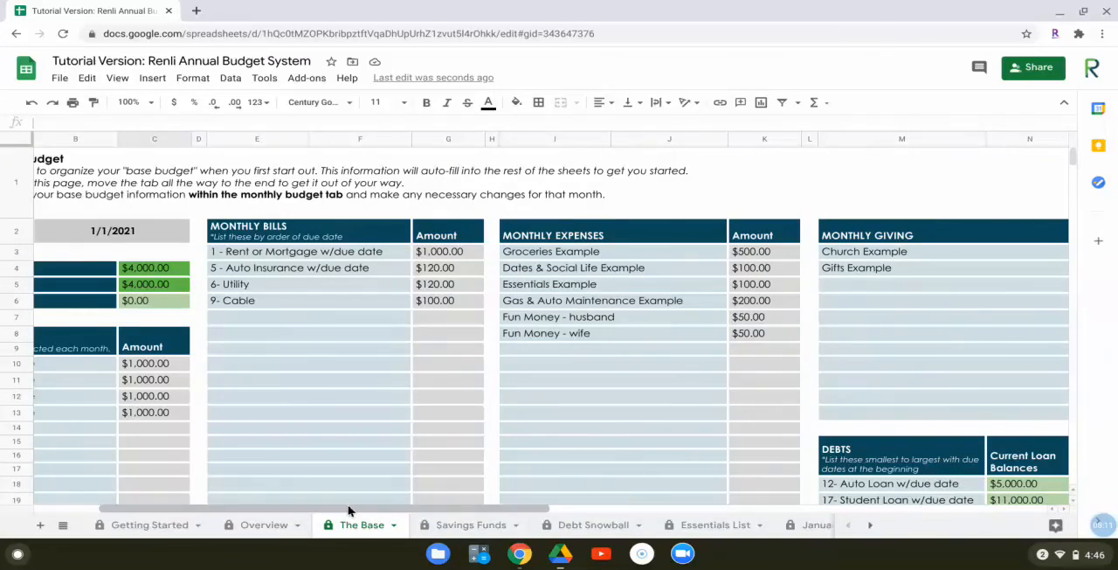